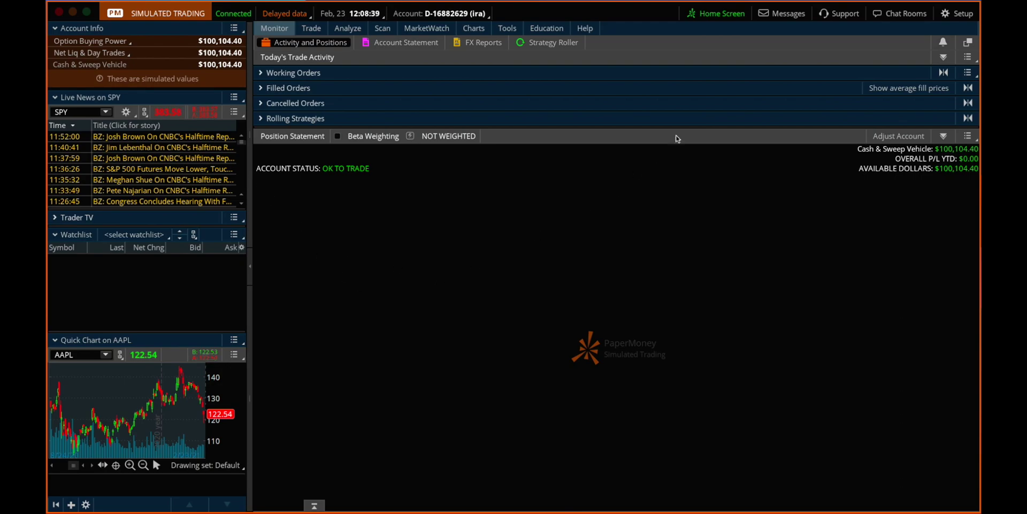
Open Setup > Application Settings on the Look and feel page.
click(946, 18)
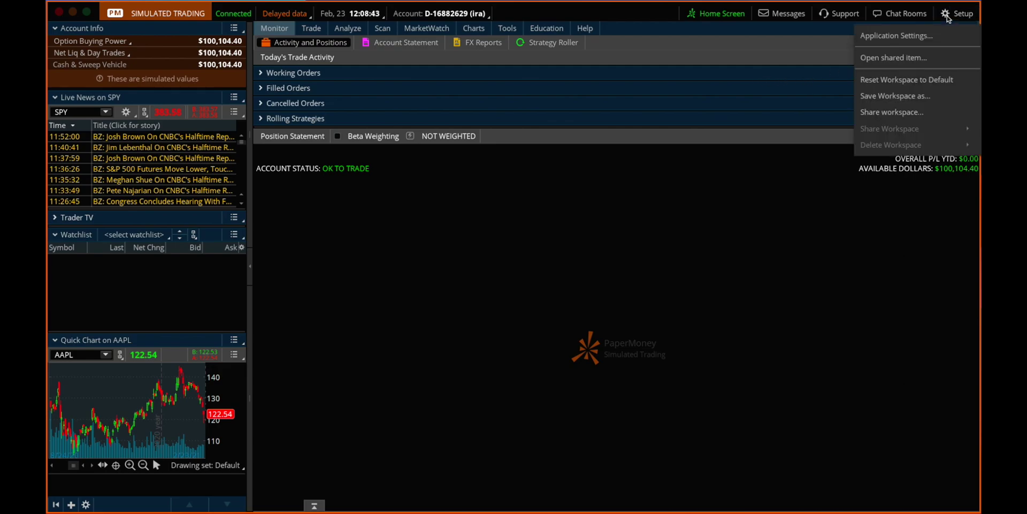
click(900, 36)
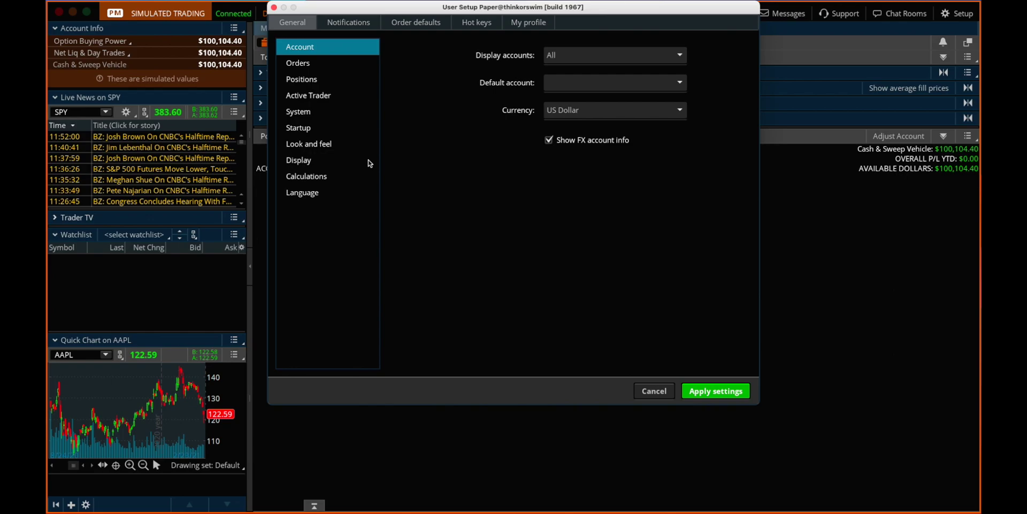
click(323, 146)
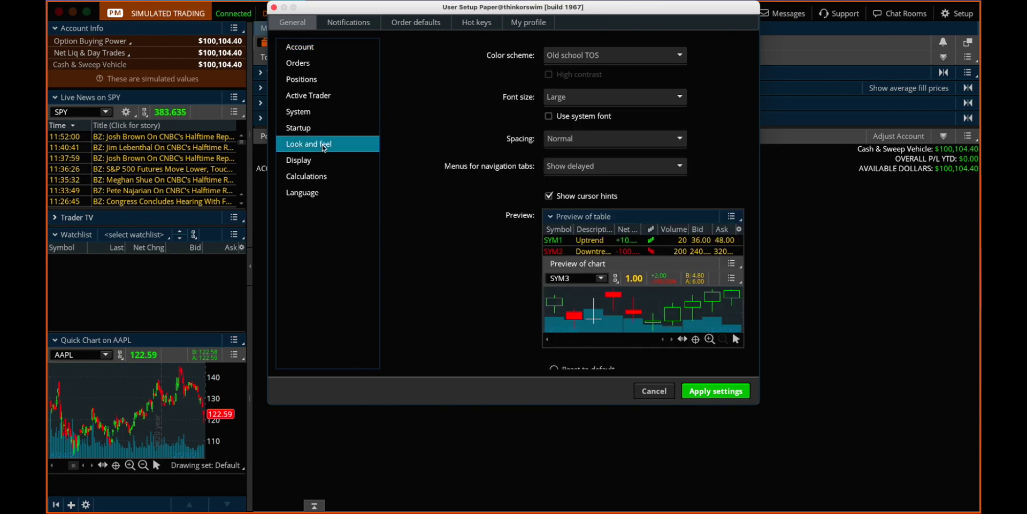
Try the Light and Dark colour schemes, then settle back on Old school TOS.
click(601, 63)
click(590, 96)
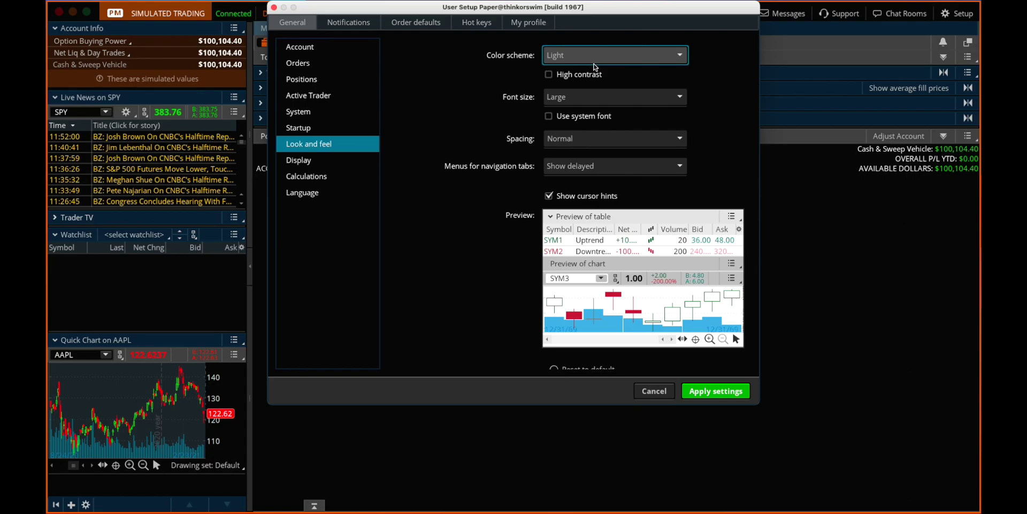
click(593, 63)
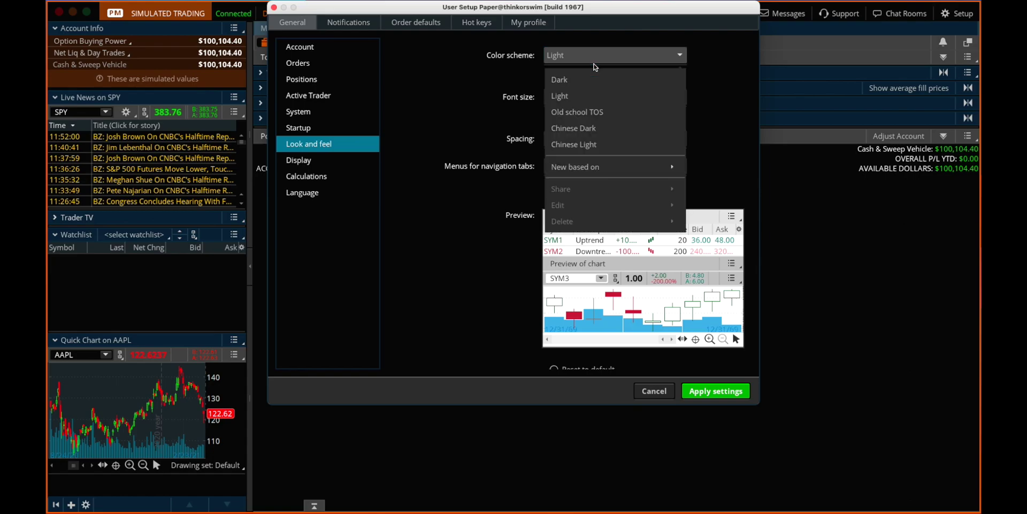
click(594, 80)
click(601, 58)
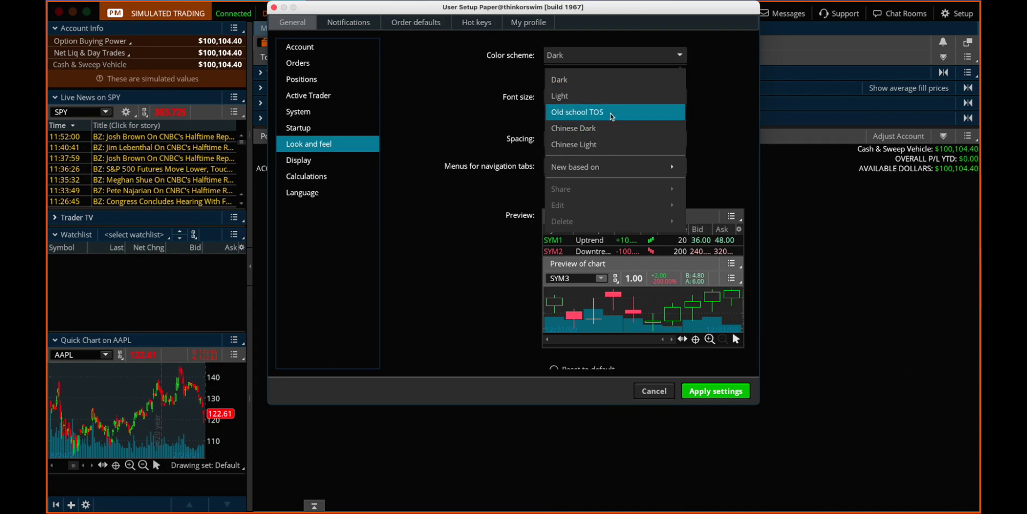
click(611, 118)
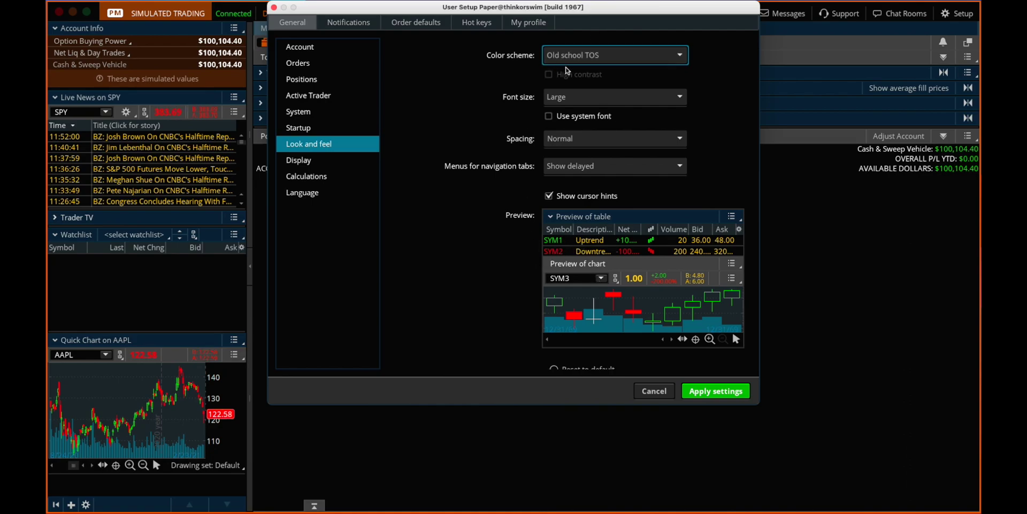
click(617, 101)
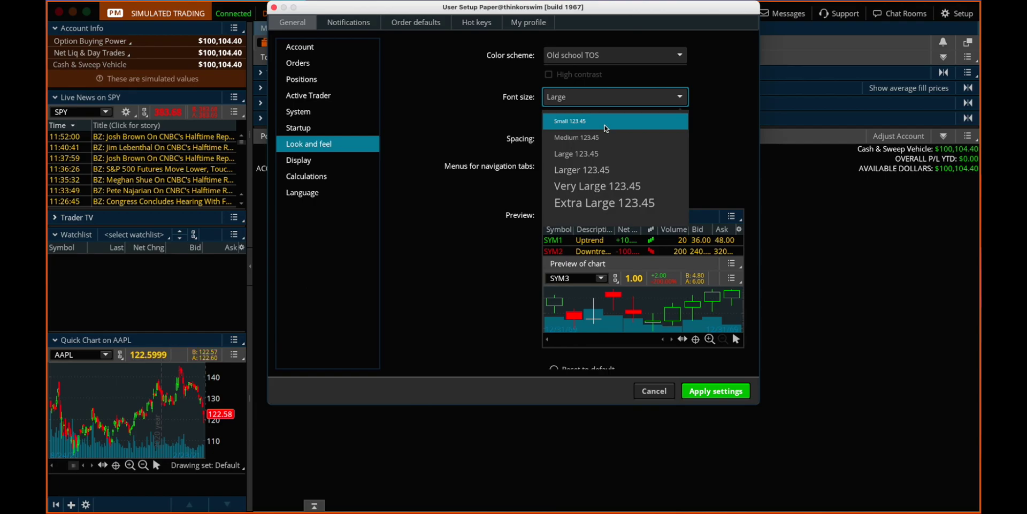
Try Small and Extra Large font sizes, choose Large, and apply the settings.
click(606, 121)
click(607, 97)
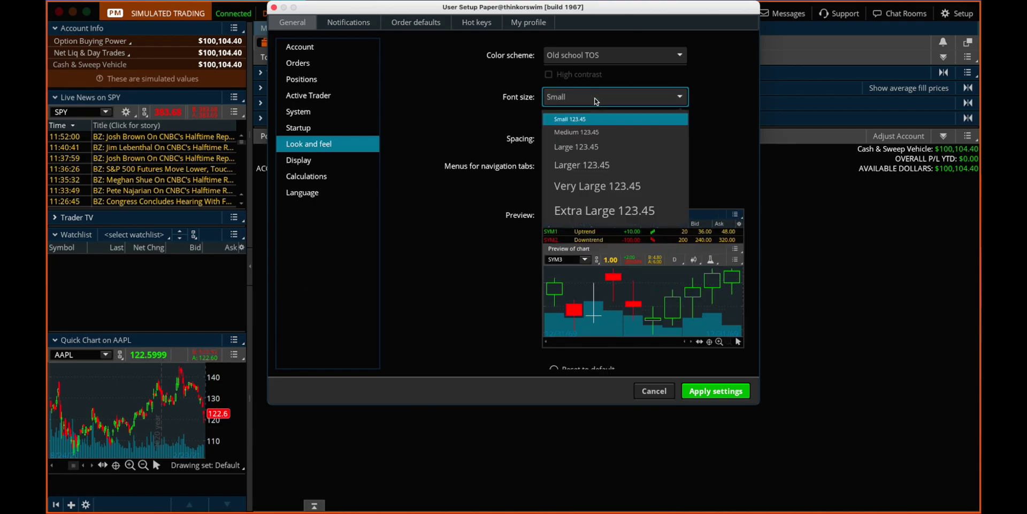
click(606, 210)
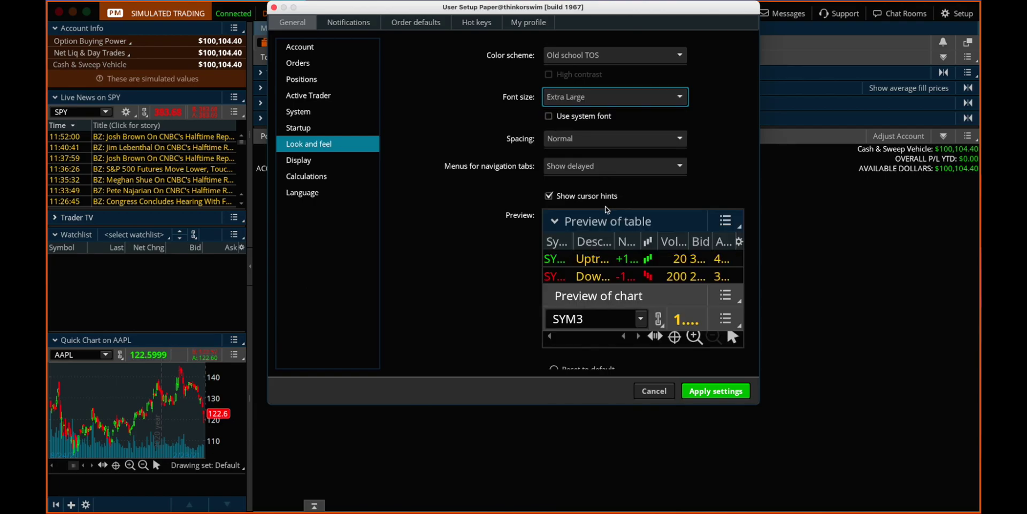
click(603, 100)
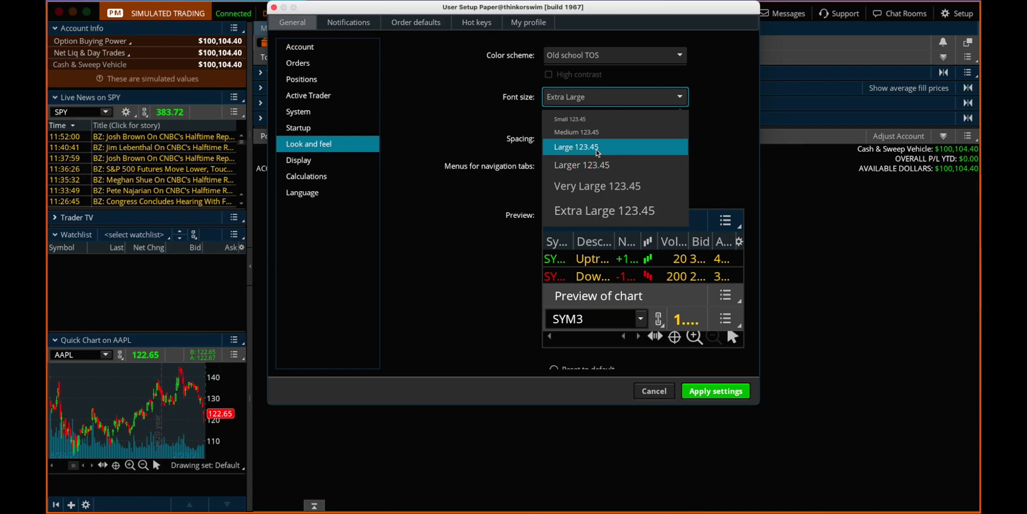
click(597, 150)
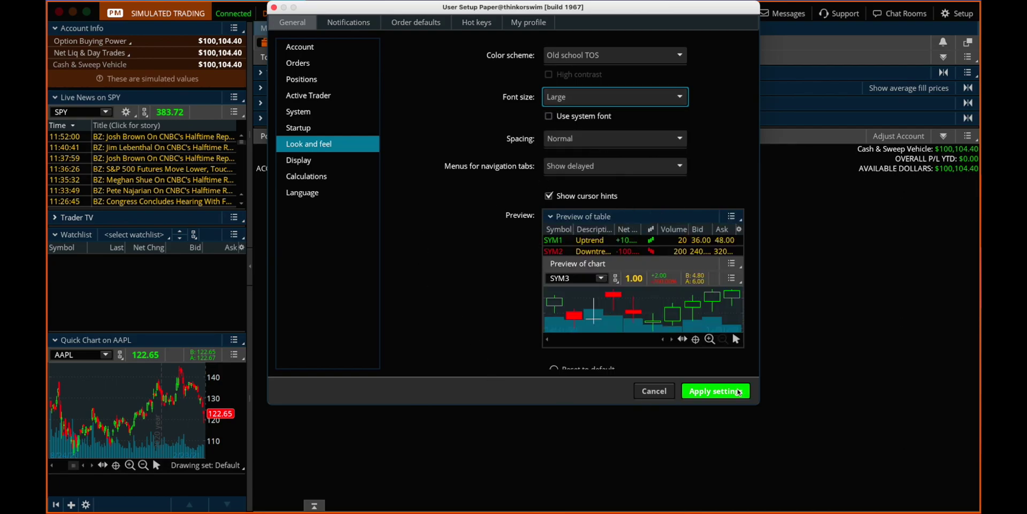
click(738, 392)
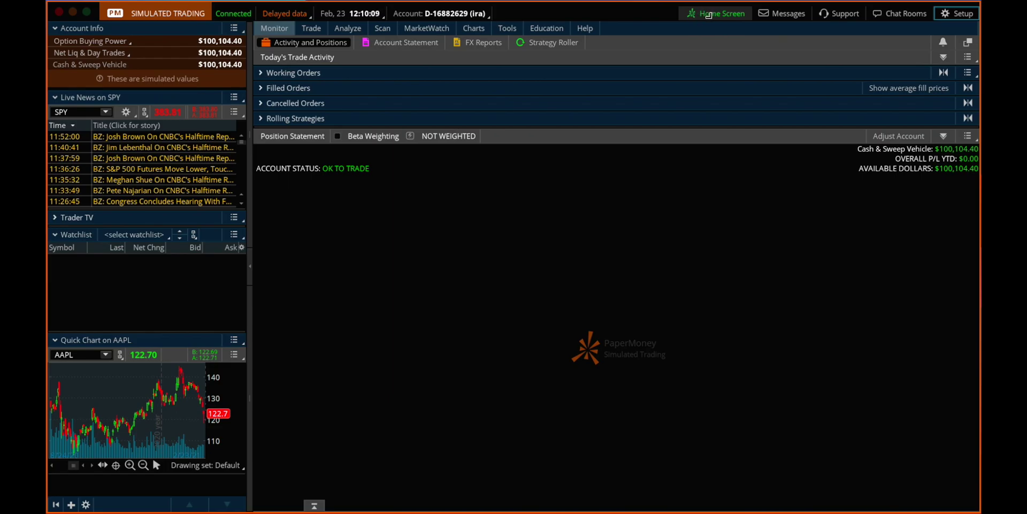
Switch to the Home Screen dashboard with P/L Open and Econoday updates.
click(709, 15)
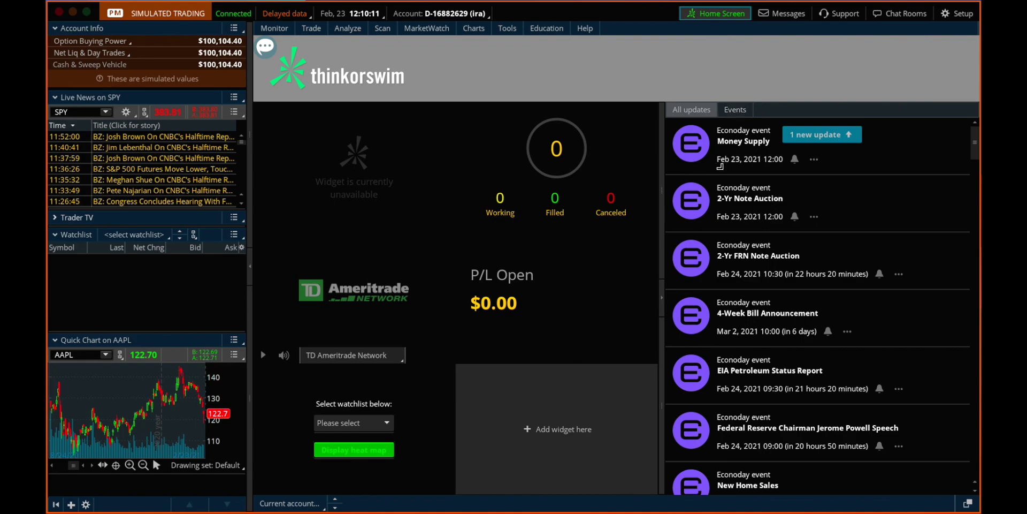
mouse_move(332, 321)
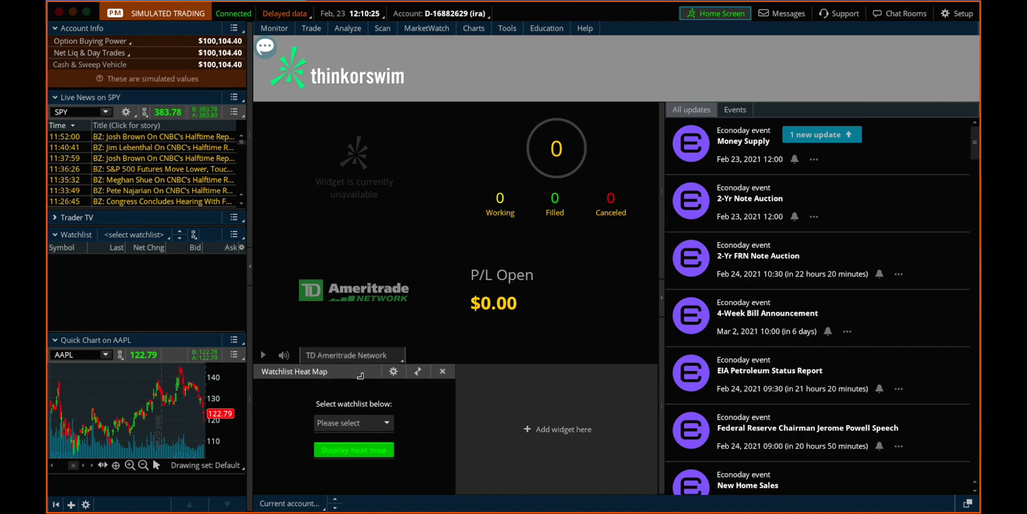
Display the By industry > Information Technology > Communications Equipment heat map.
click(382, 422)
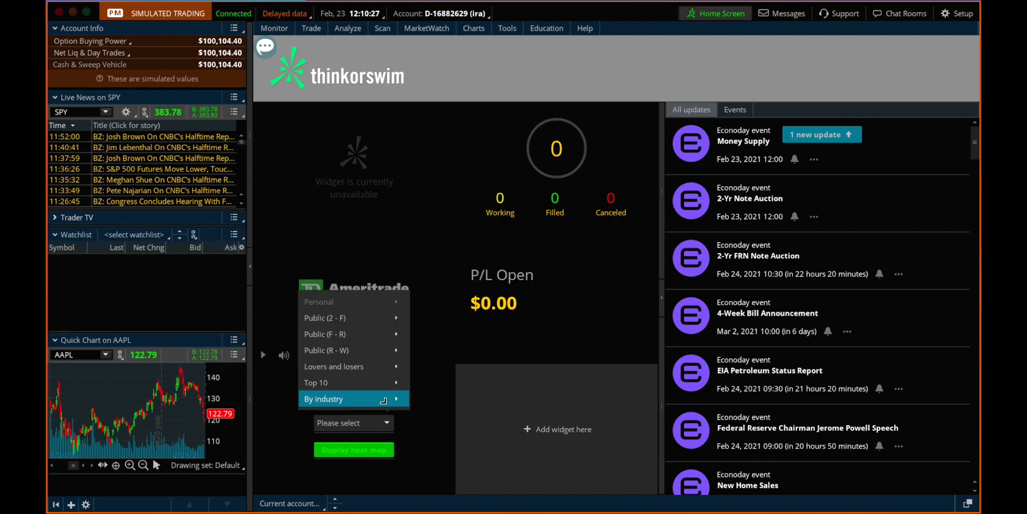
mouse_move(399, 382)
mouse_move(342, 398)
mouse_move(480, 349)
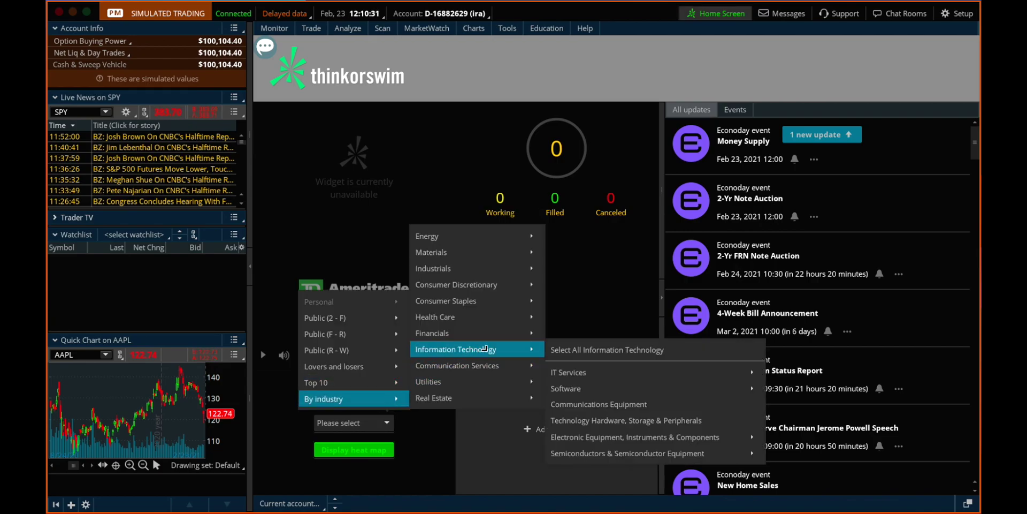
click(620, 404)
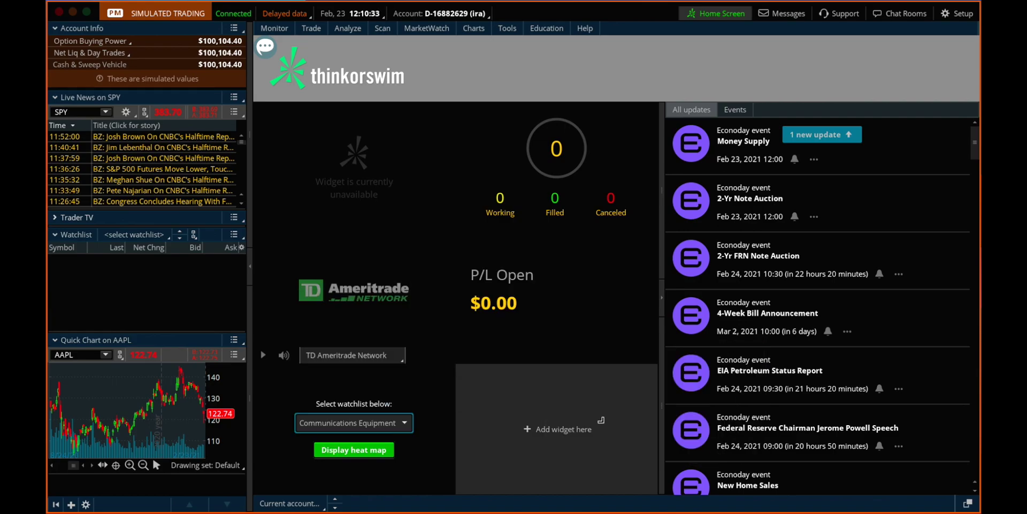
click(354, 449)
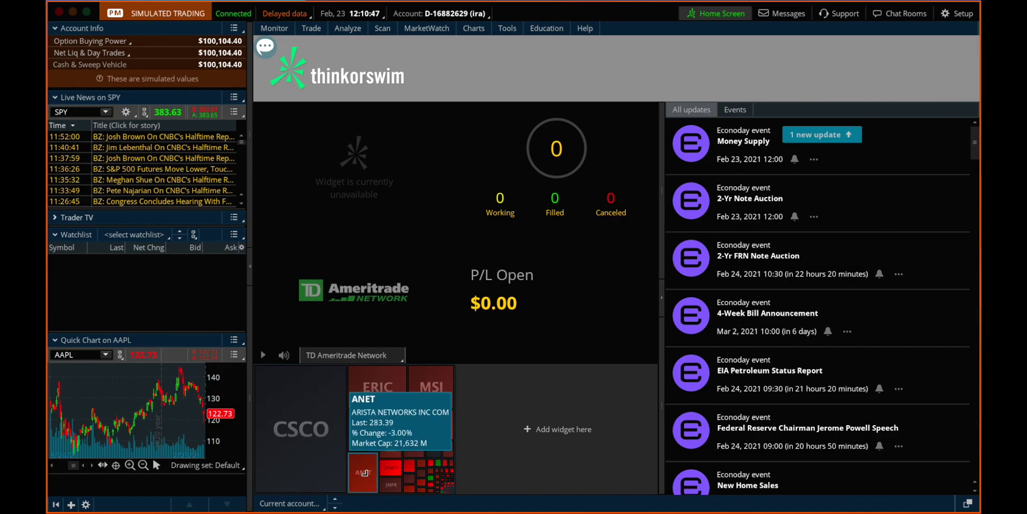
mouse_move(300, 412)
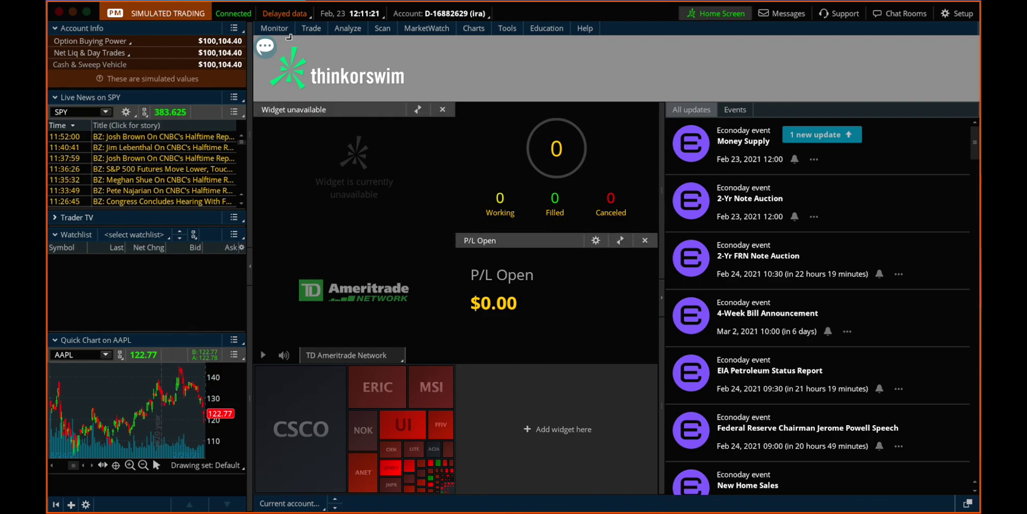
Return to the Monitor tab's Activity and Positions page.
click(311, 28)
mouse_move(392, 28)
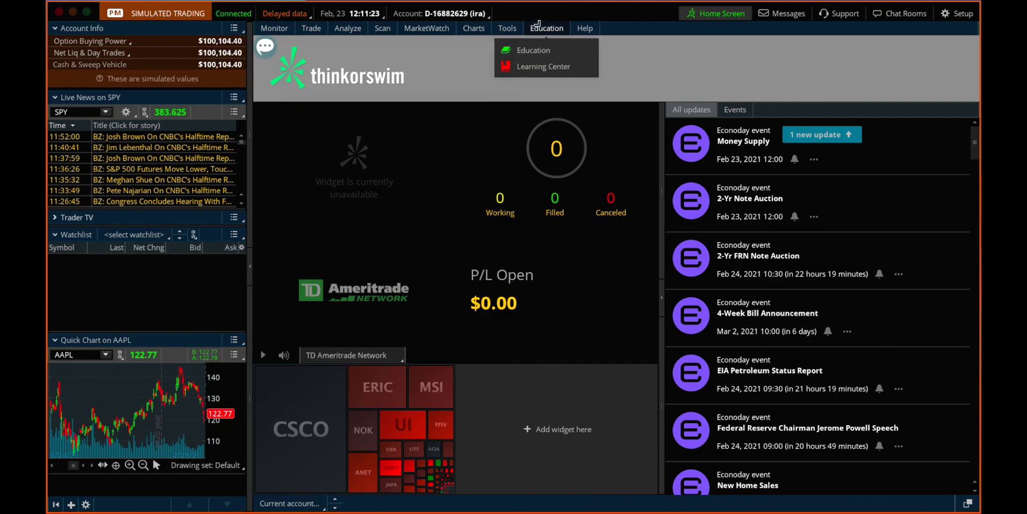
click(268, 30)
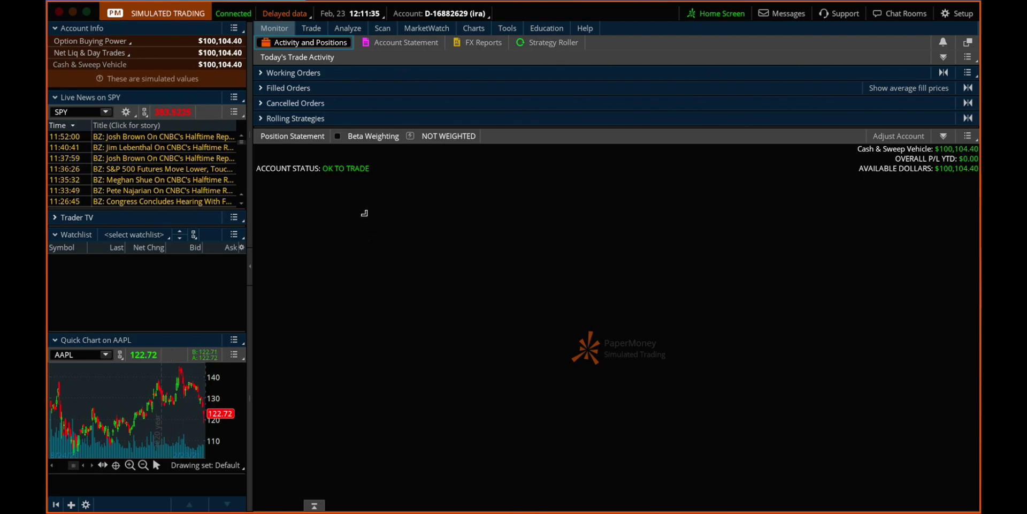
Expand and re-collapse Working Orders, then collapse the left sidebar.
click(261, 72)
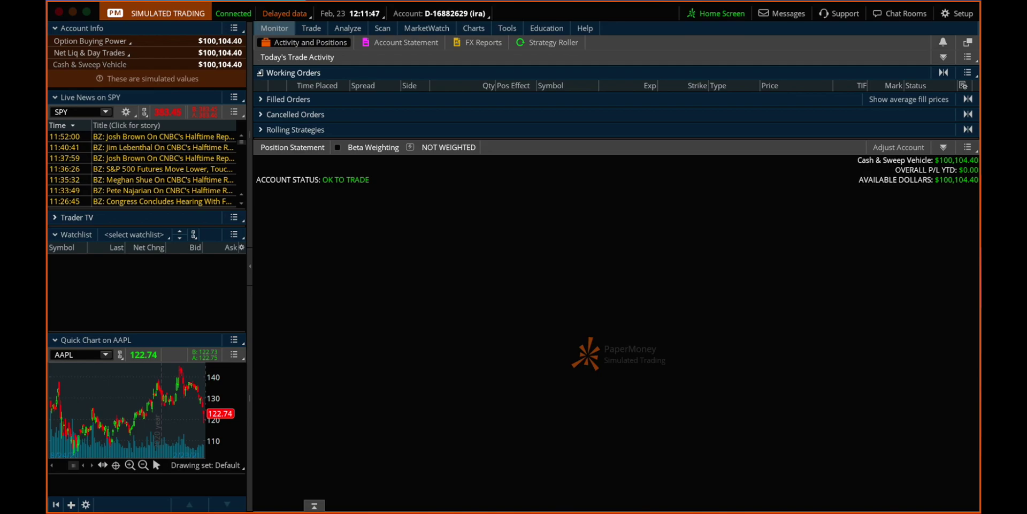
click(261, 72)
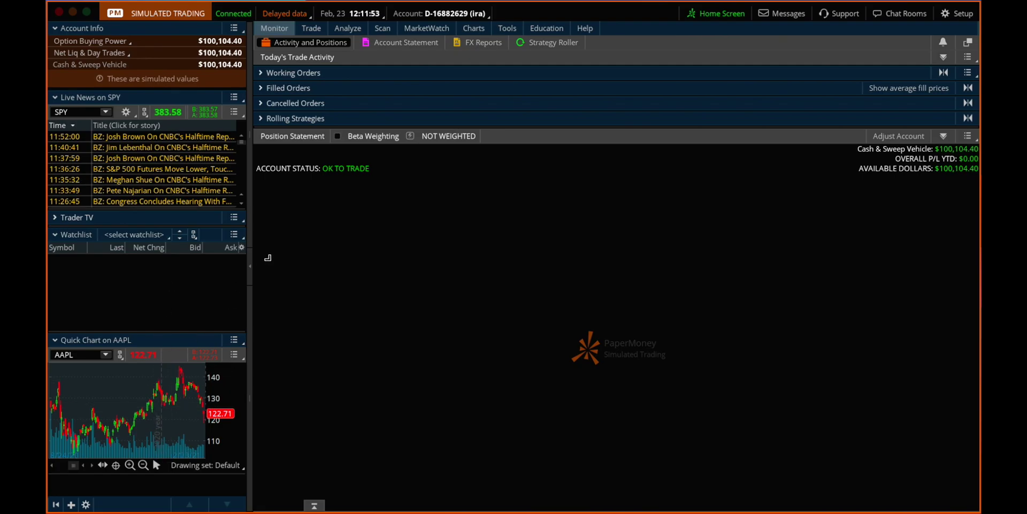
click(250, 267)
Re-expand the left sidebar and drag its splitter to a wider width.
click(54, 271)
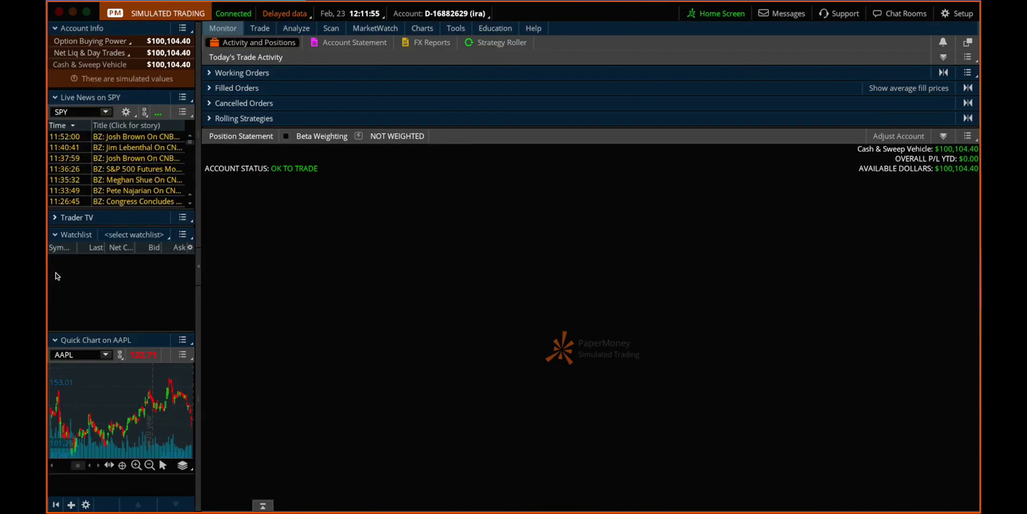
drag(199, 211, 236, 221)
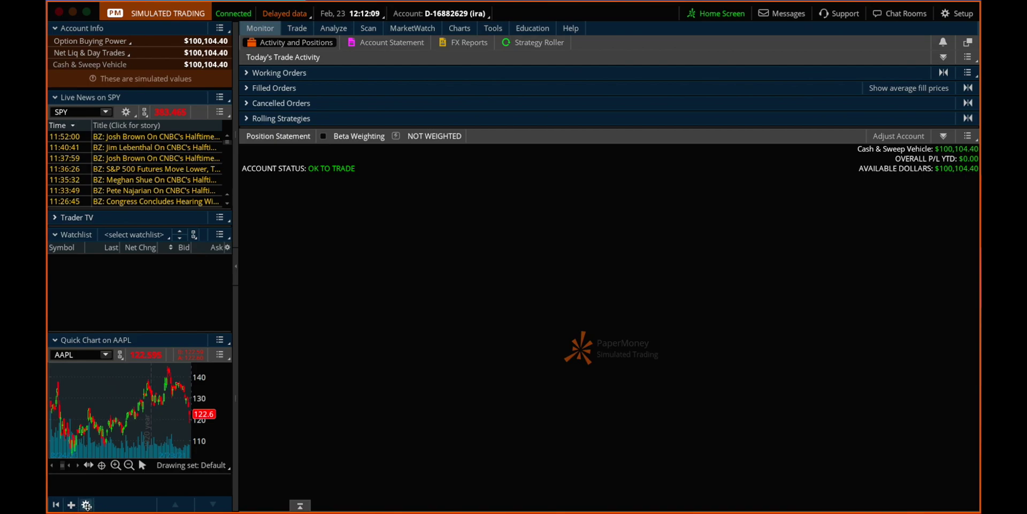
Add the Tetris gadget to the sidebar, then remove it again.
click(85, 504)
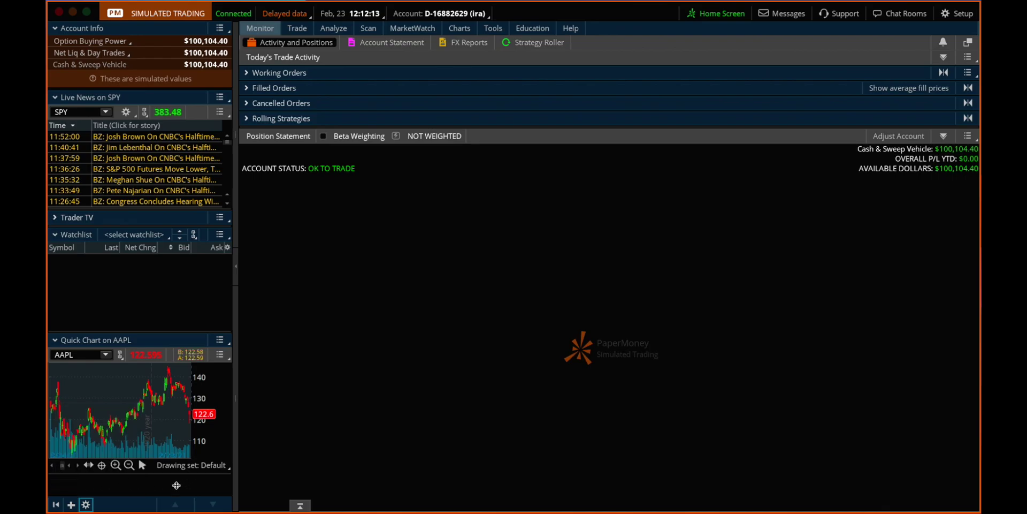
click(70, 504)
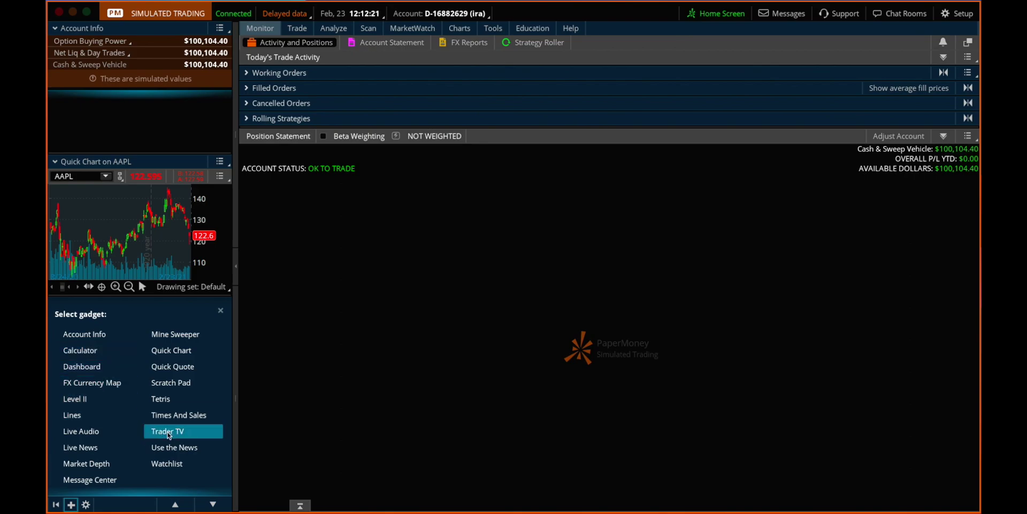
click(167, 405)
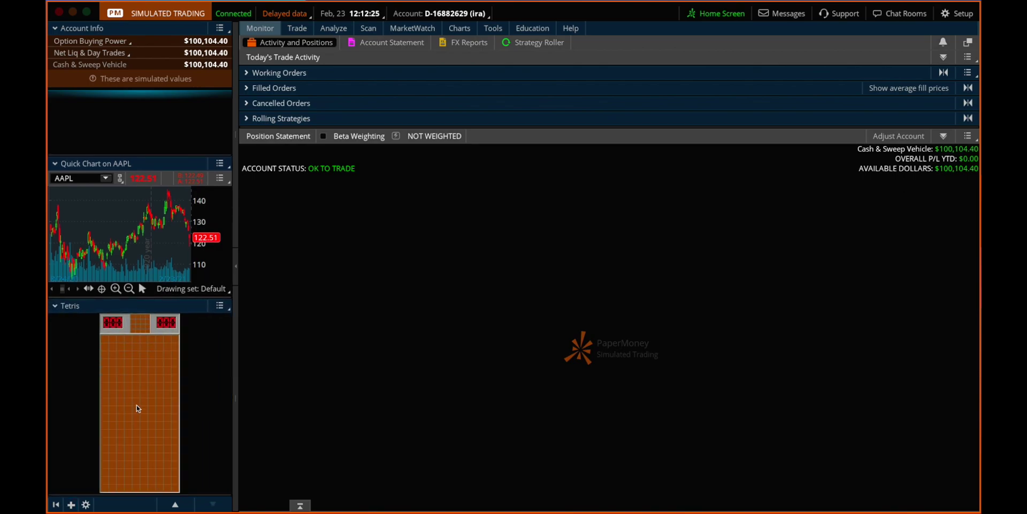
click(85, 506)
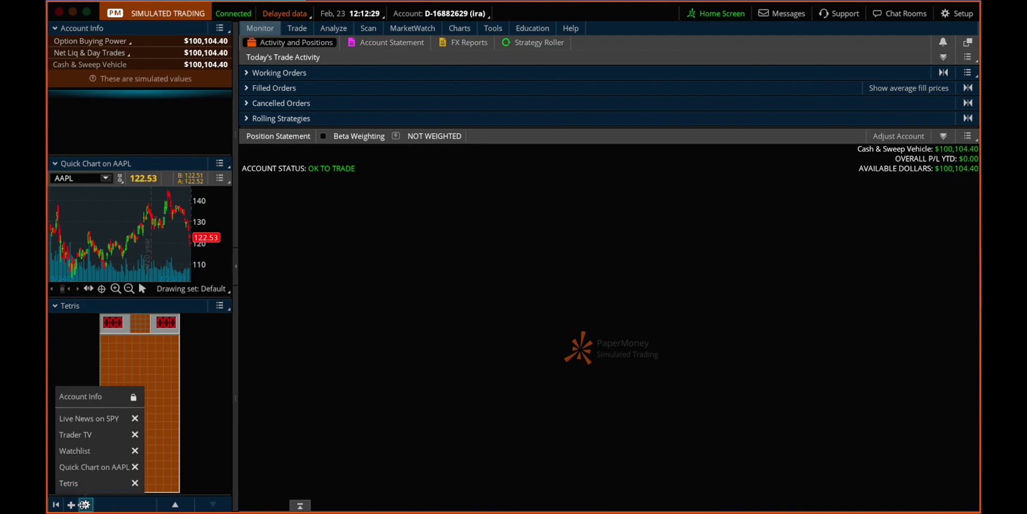
click(135, 483)
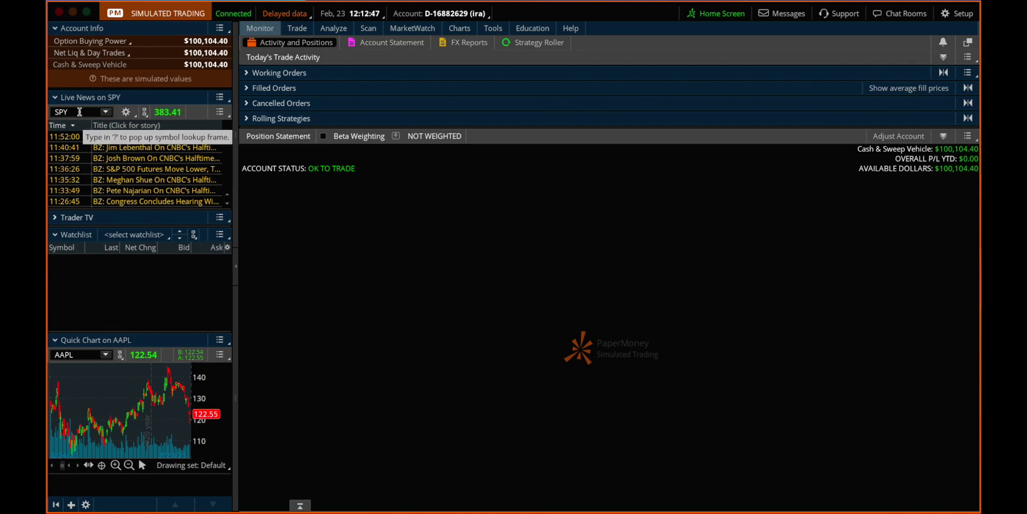
Select SPY in the news feed, toggle Trader TV, and show the watchlist choices.
click(76, 112)
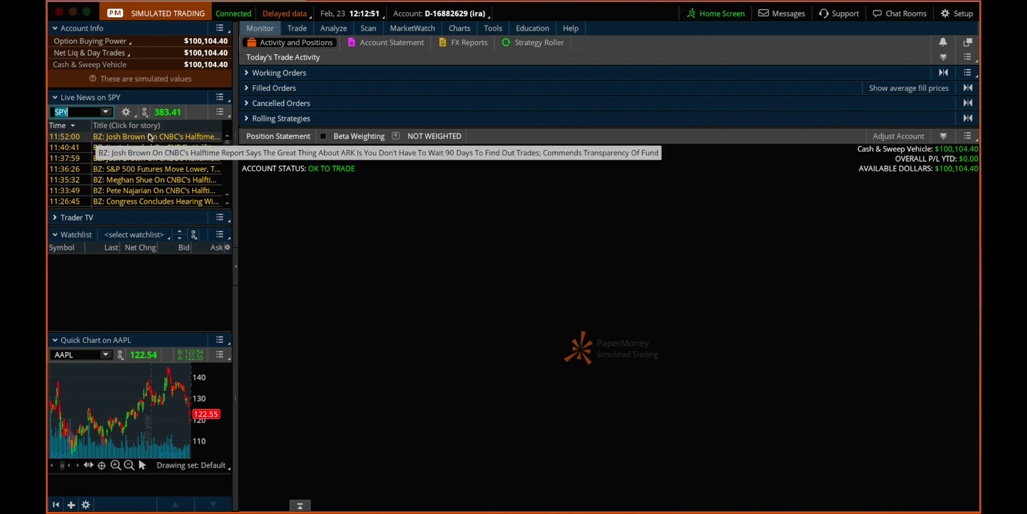
click(52, 216)
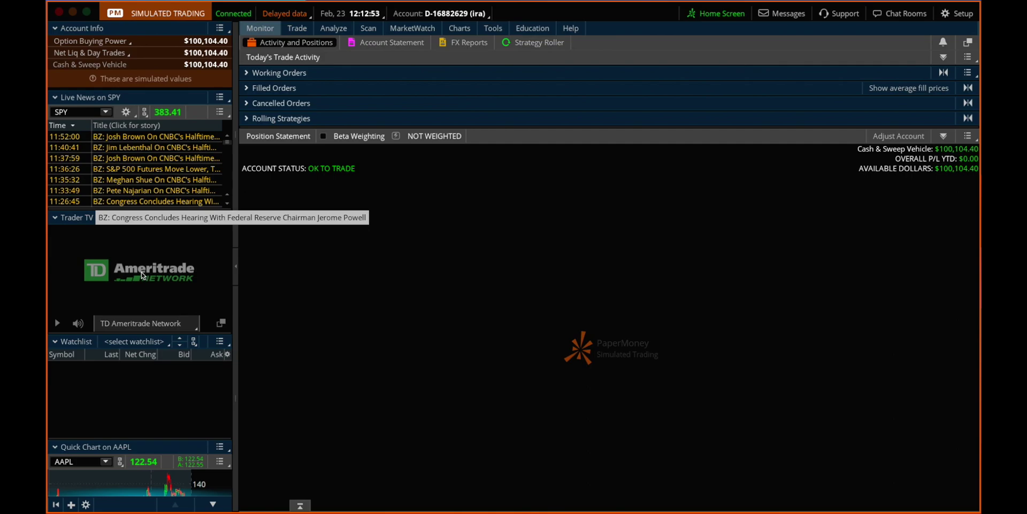
click(55, 217)
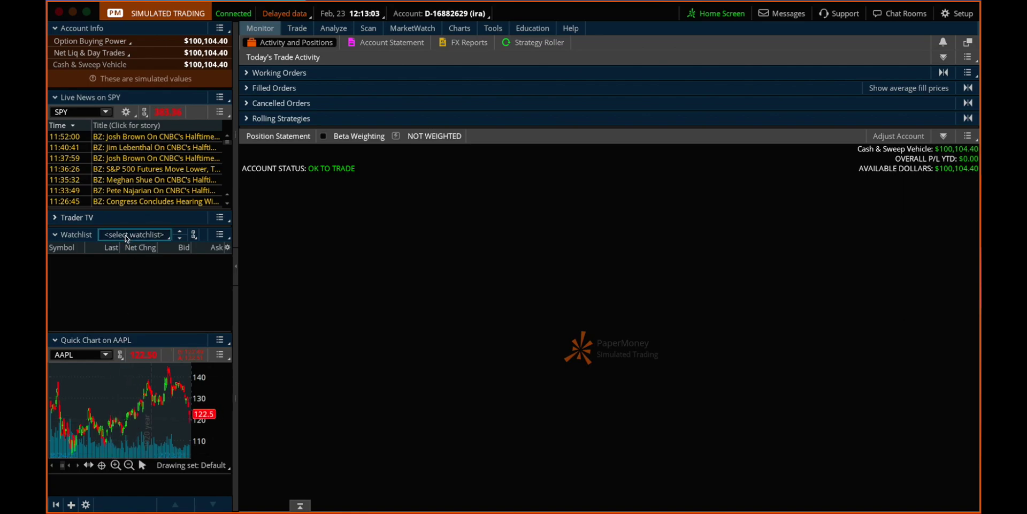
click(127, 238)
mouse_move(120, 106)
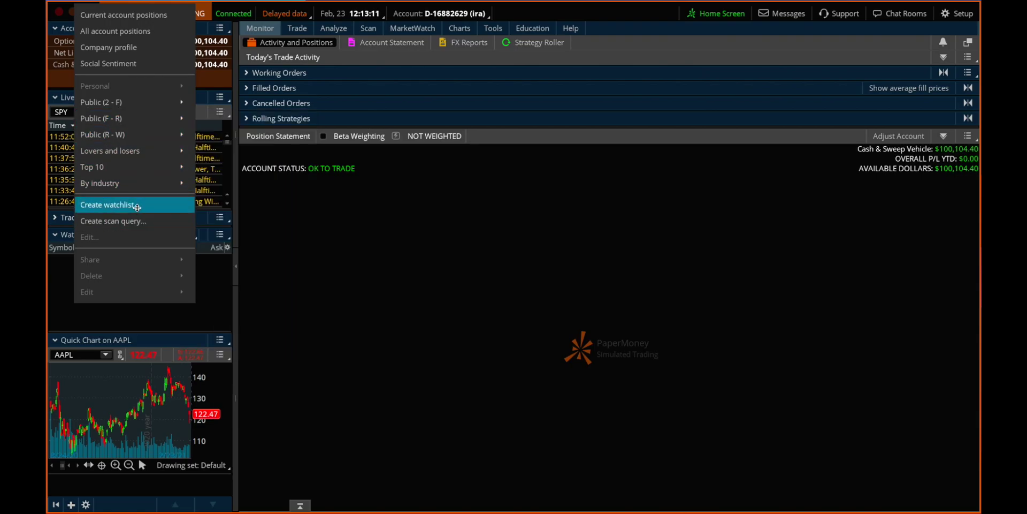
Create a new watchlist named Tech and add AAPL and AMZN.
click(135, 205)
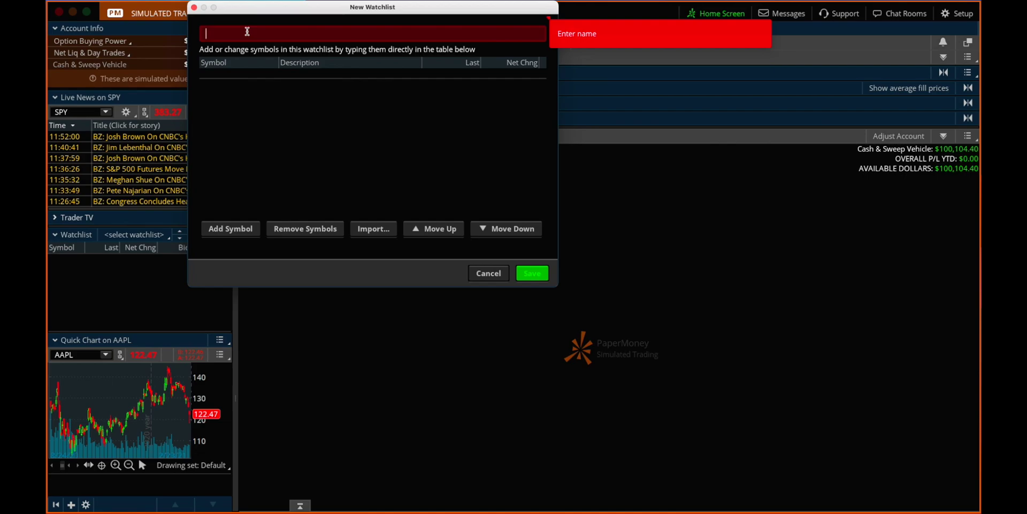
text(Tech)
click(228, 74)
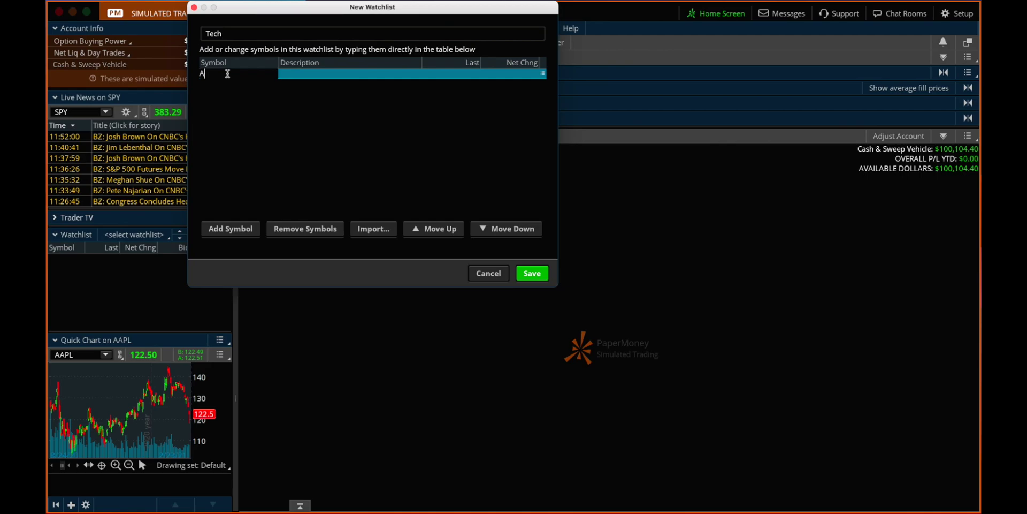
text(AAPL)
key(Return)
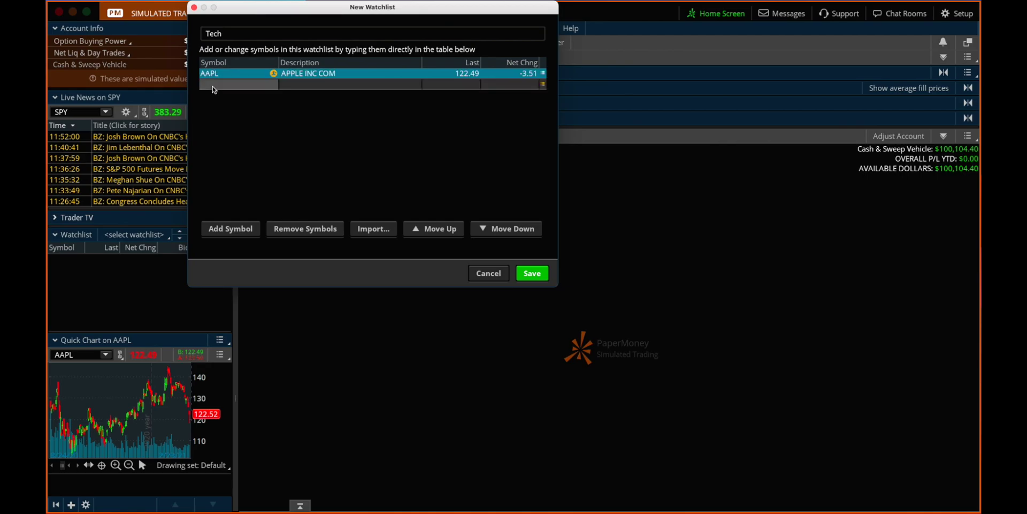
text(AMZN)
key(Return)
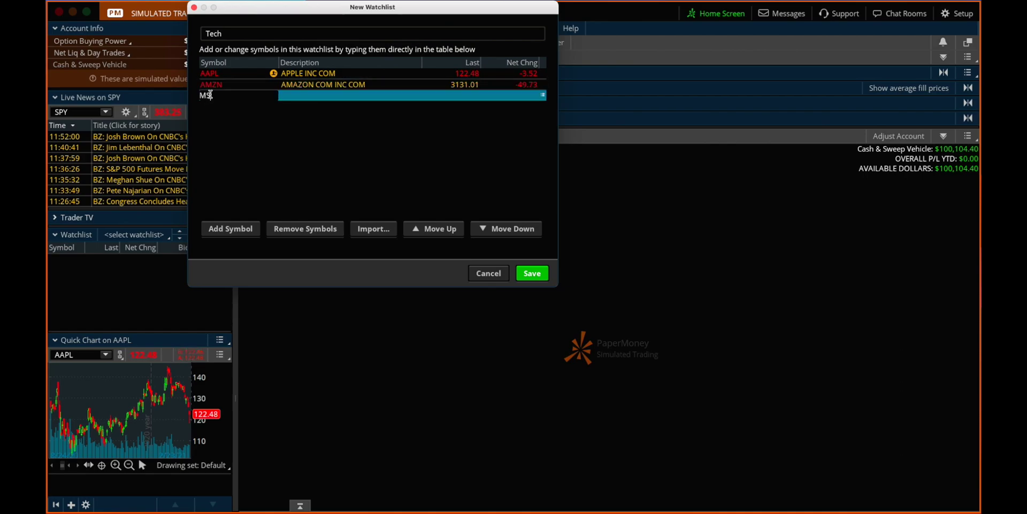
Add MSFT, FB, GOOG and UBER to the Tech watchlist and save it.
key(Return)
click(208, 105)
text(FB)
key(Return)
click(209, 115)
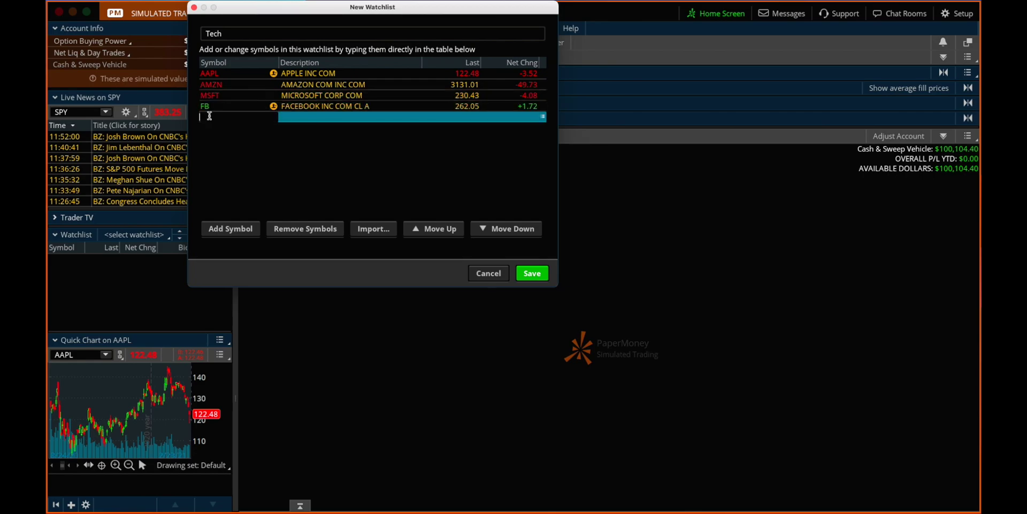
text(GOOG)
key(Return)
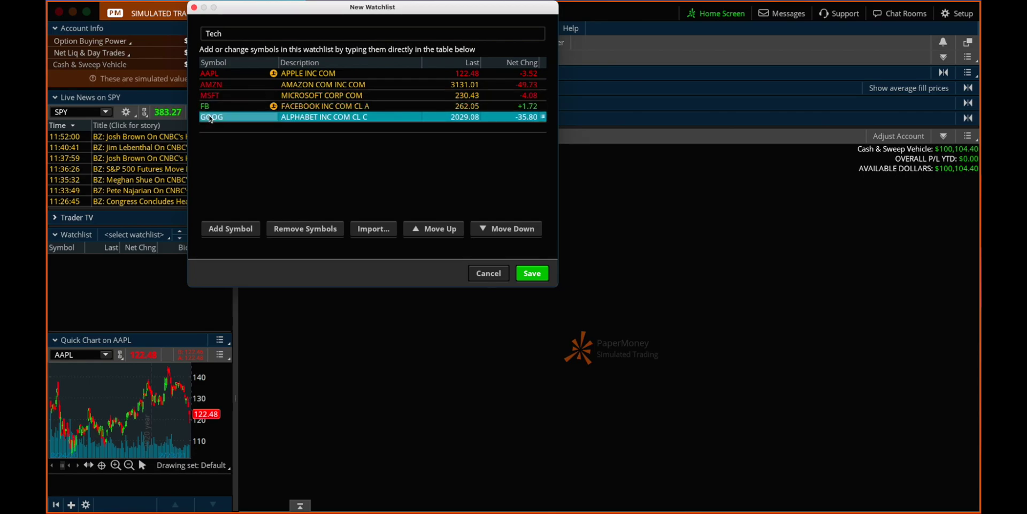
click(215, 127)
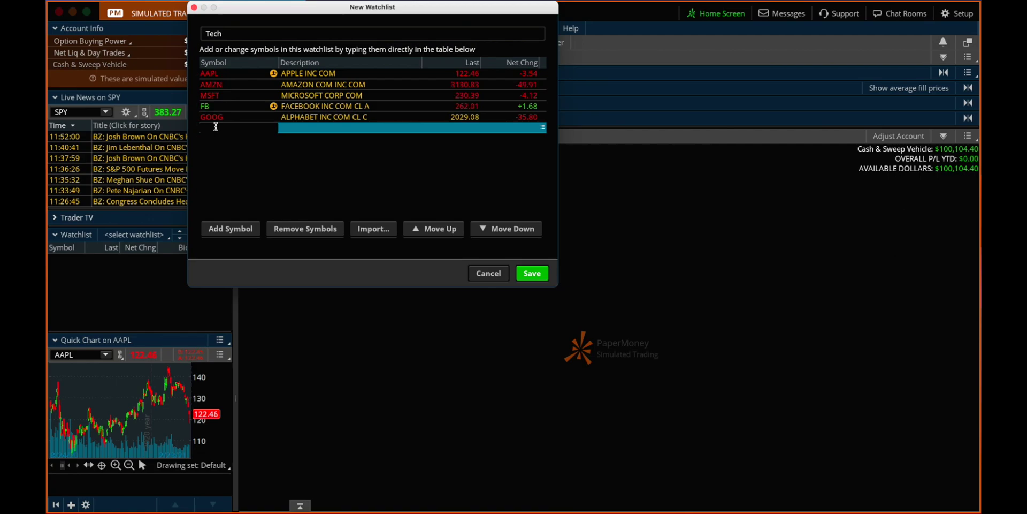
text(UBER)
key(Return)
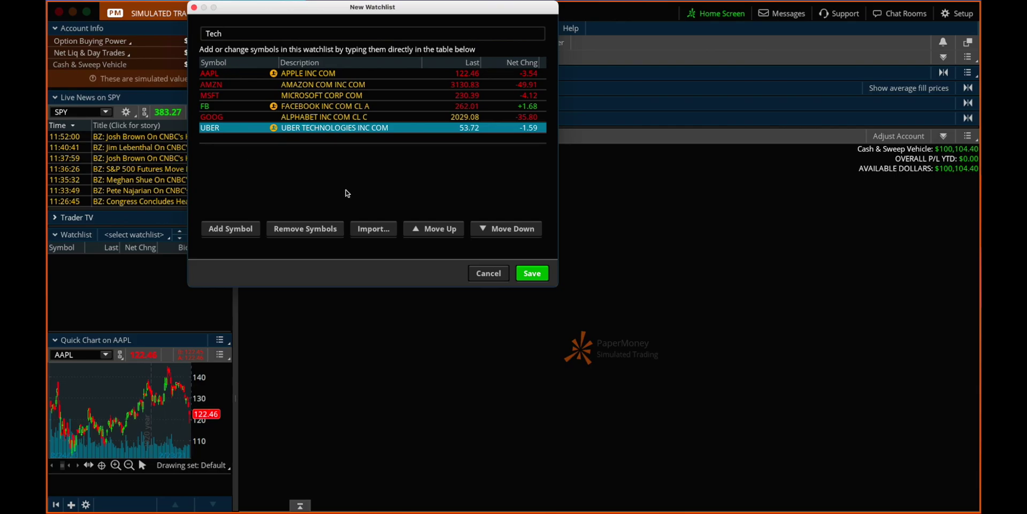
click(528, 276)
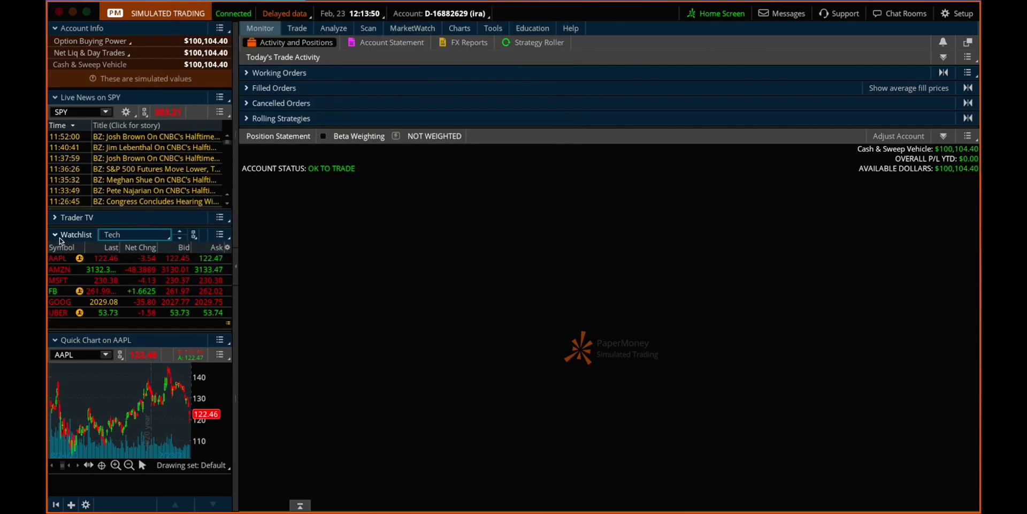
Put the Watchlist, Live News and Quick Chart gadgets on the red link group.
click(55, 235)
click(56, 235)
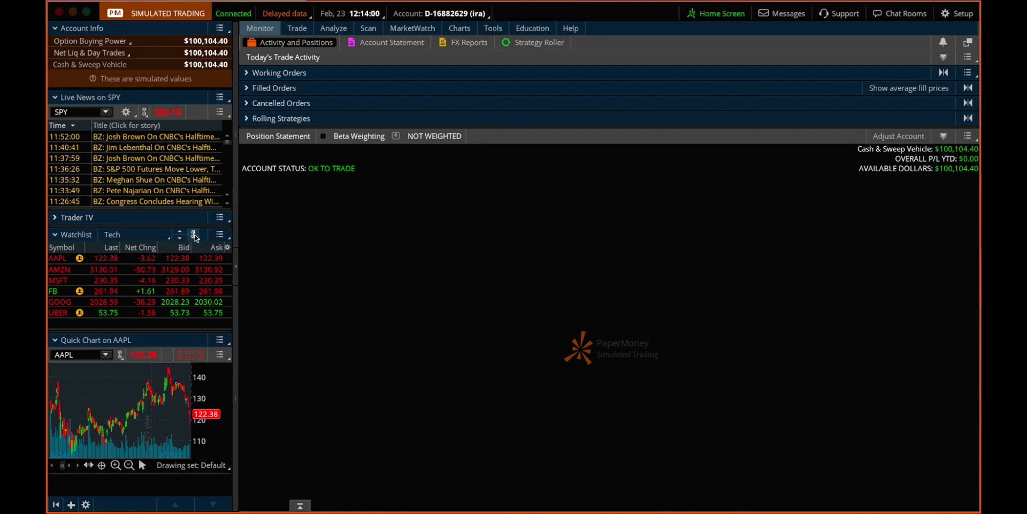
click(194, 235)
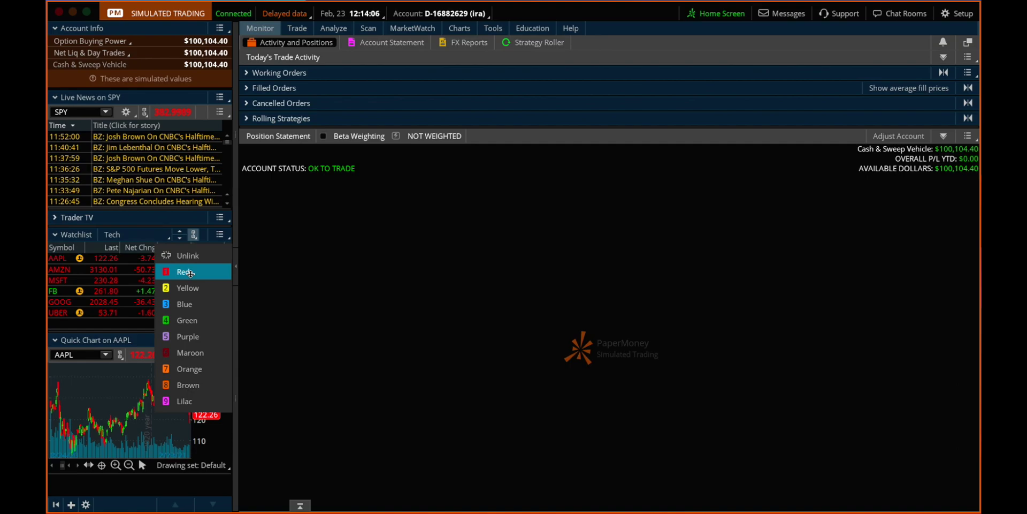
click(190, 272)
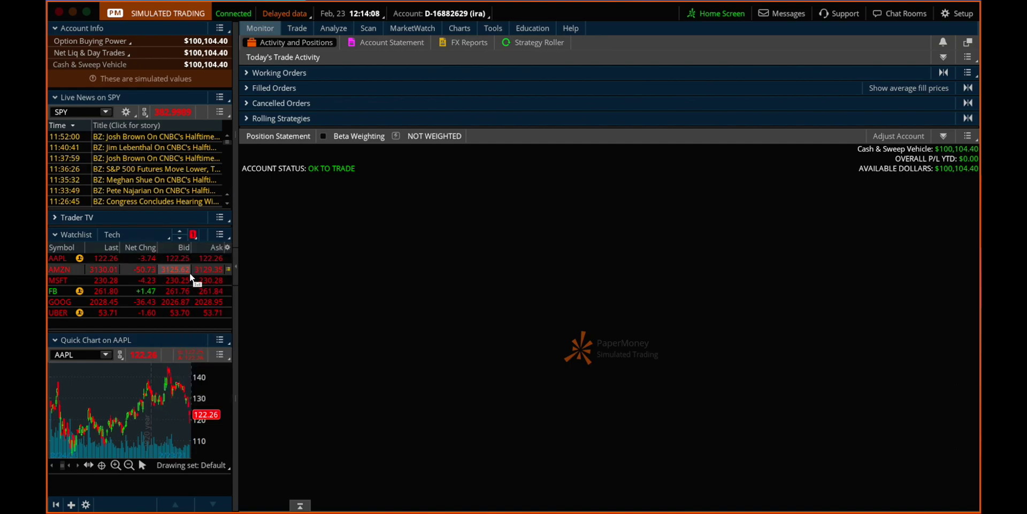
click(145, 113)
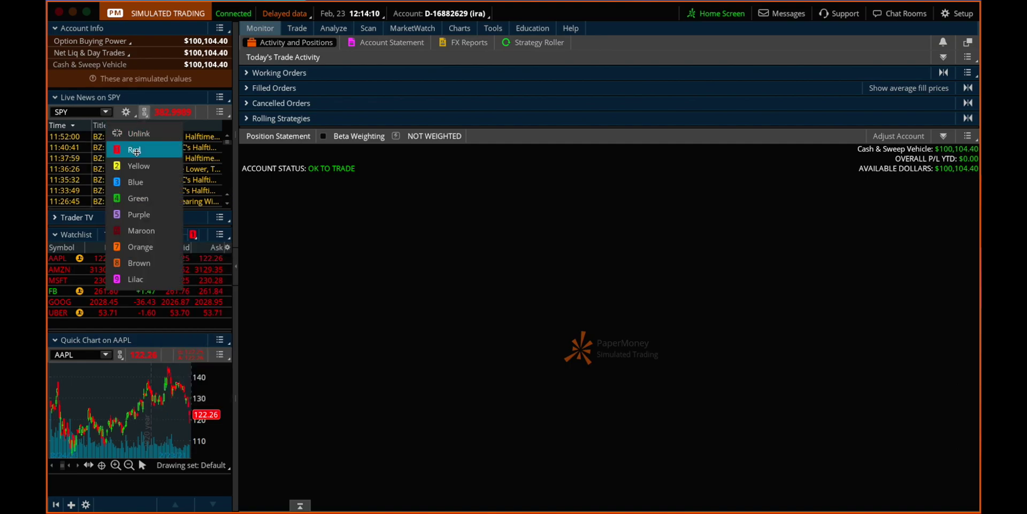
click(138, 153)
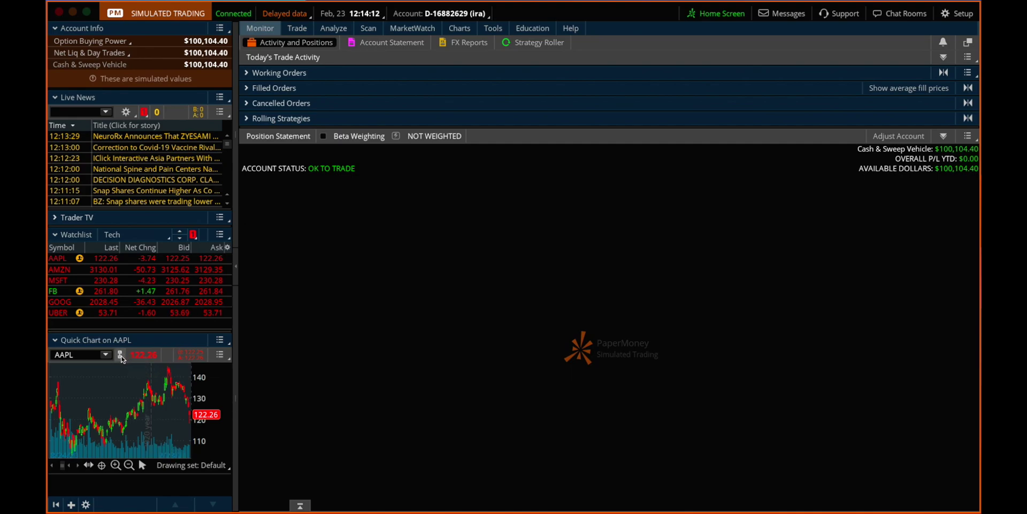
click(120, 354)
click(114, 204)
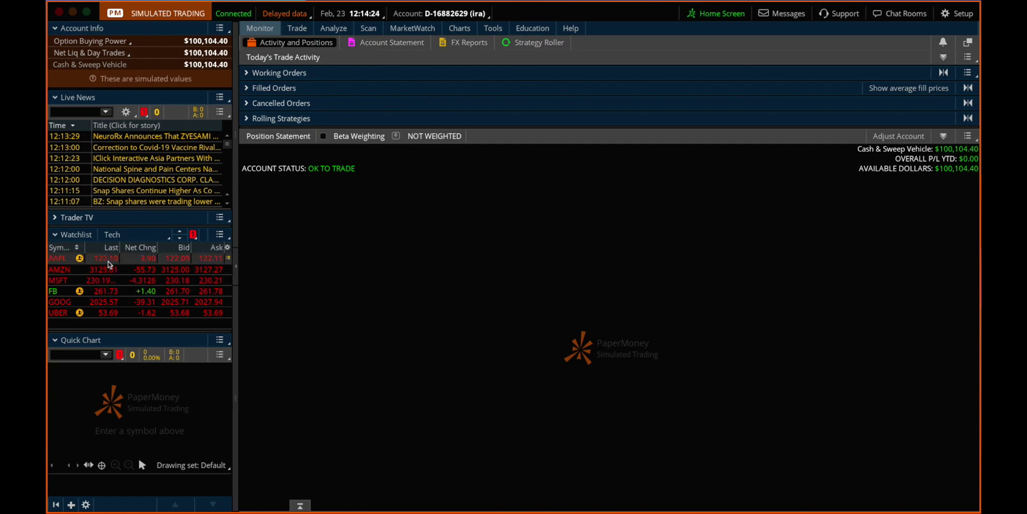
Cycle the linked news and chart panels through AAPL, MSFT and FB, ending on MSFT, and re-narrow the left column.
click(108, 260)
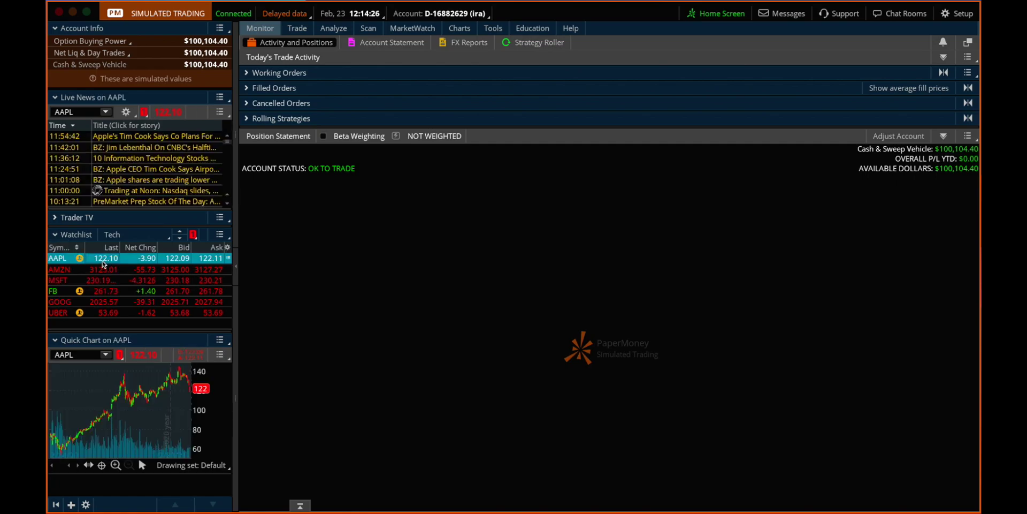
drag(236, 119, 316, 119)
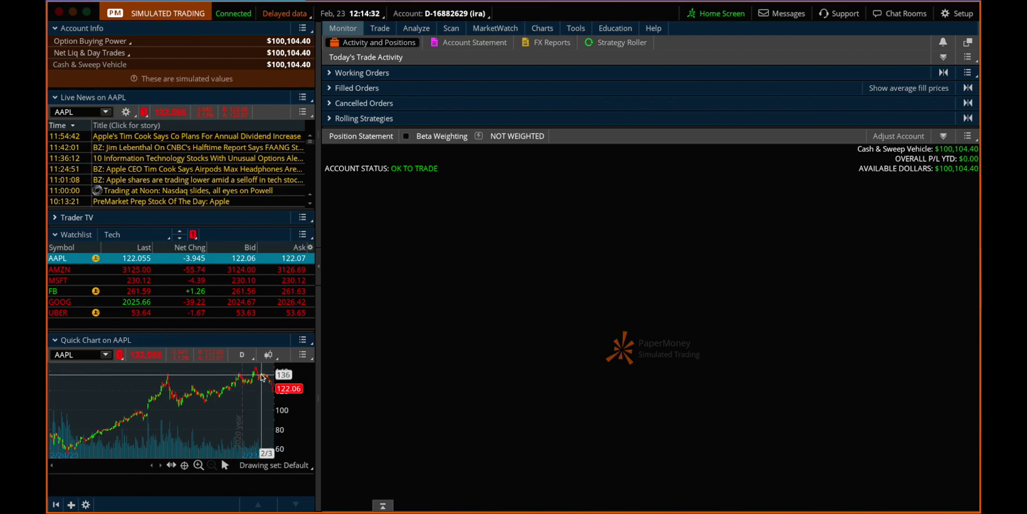
click(67, 282)
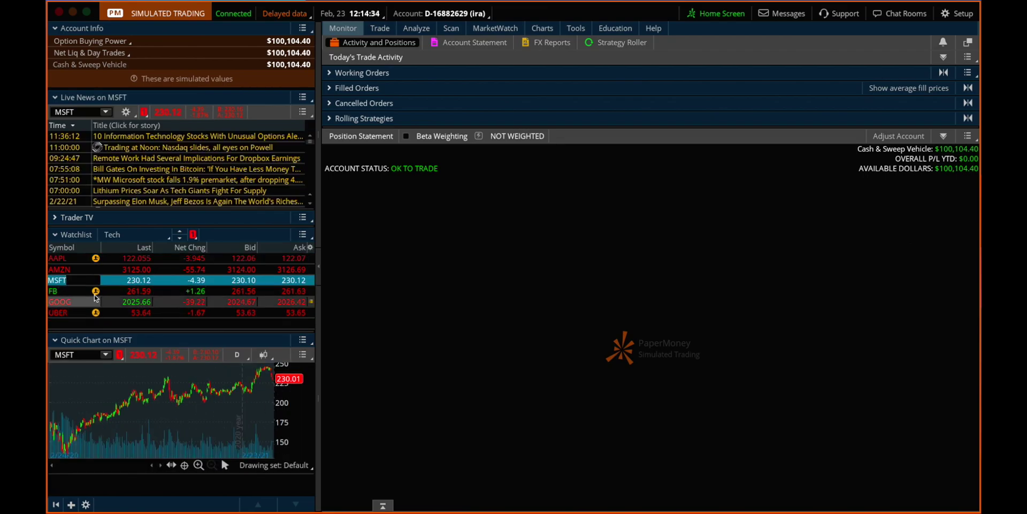
click(123, 294)
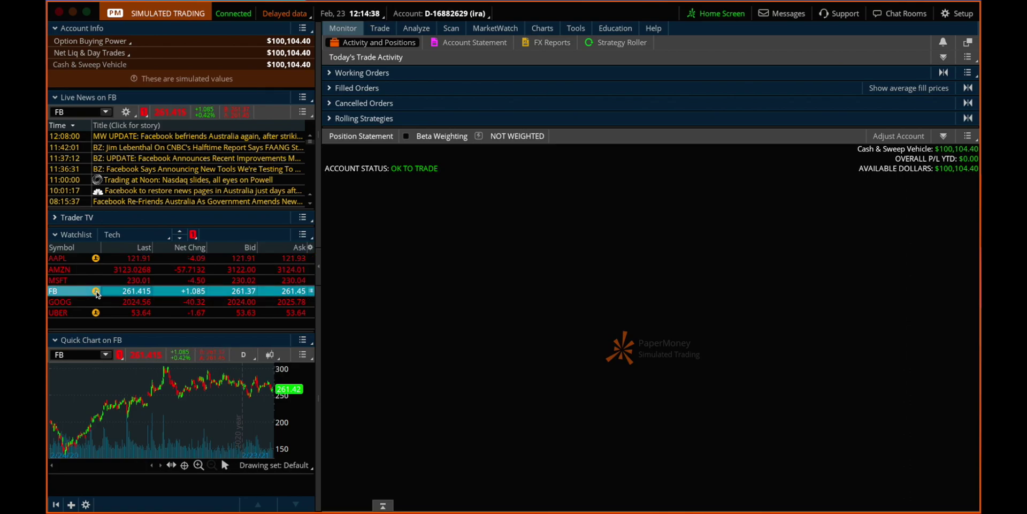
mouse_move(96, 292)
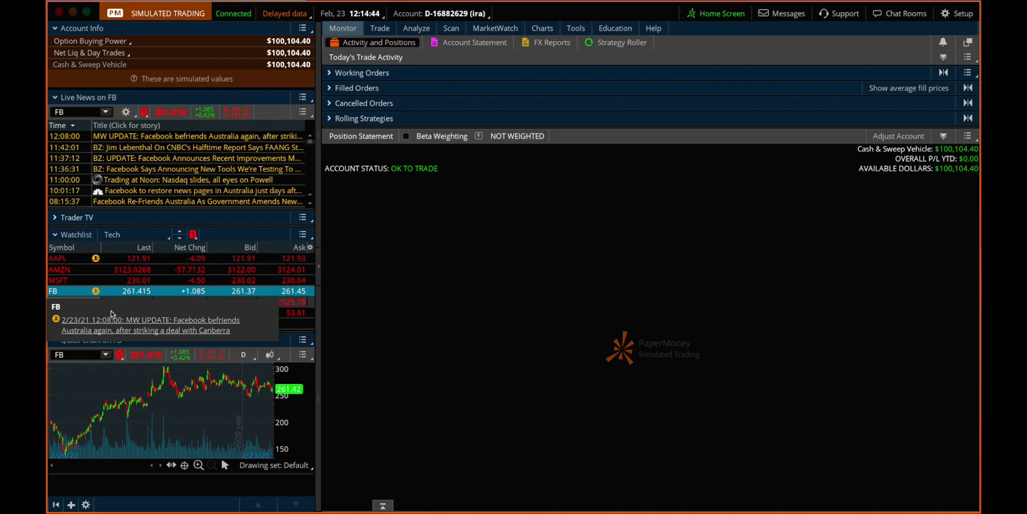
click(133, 281)
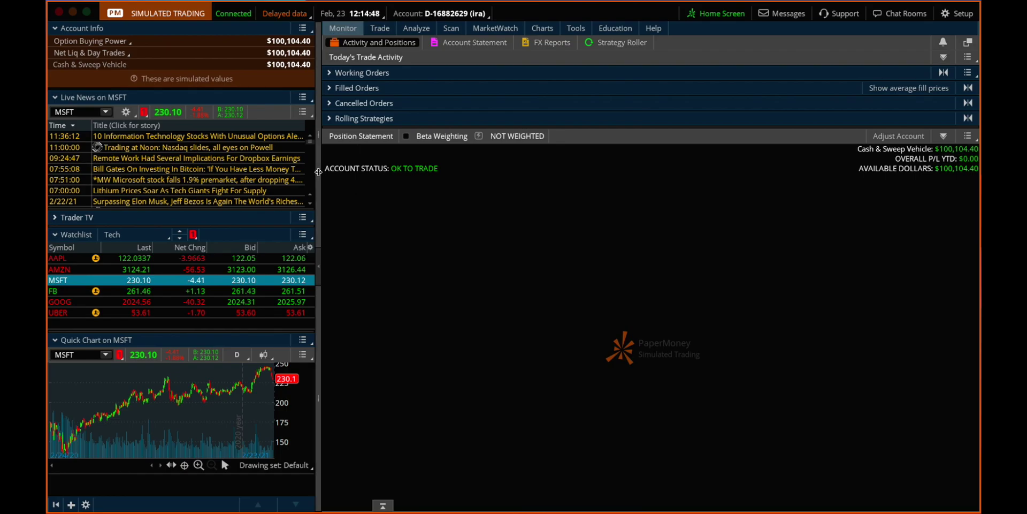
drag(318, 171, 251, 178)
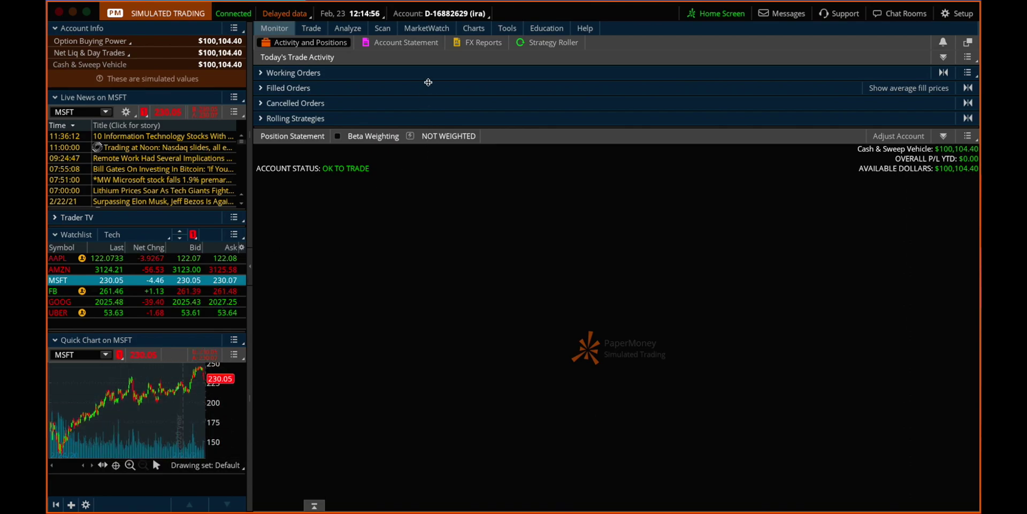
Show the full MSFT 1 Y : 1 D chart on the Charts page with its time-frame presets listed.
click(474, 28)
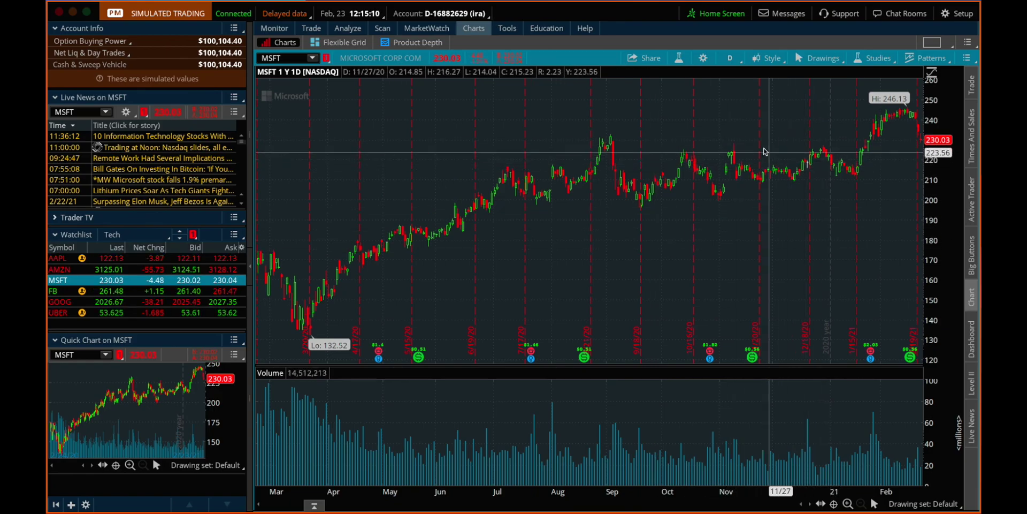
click(732, 58)
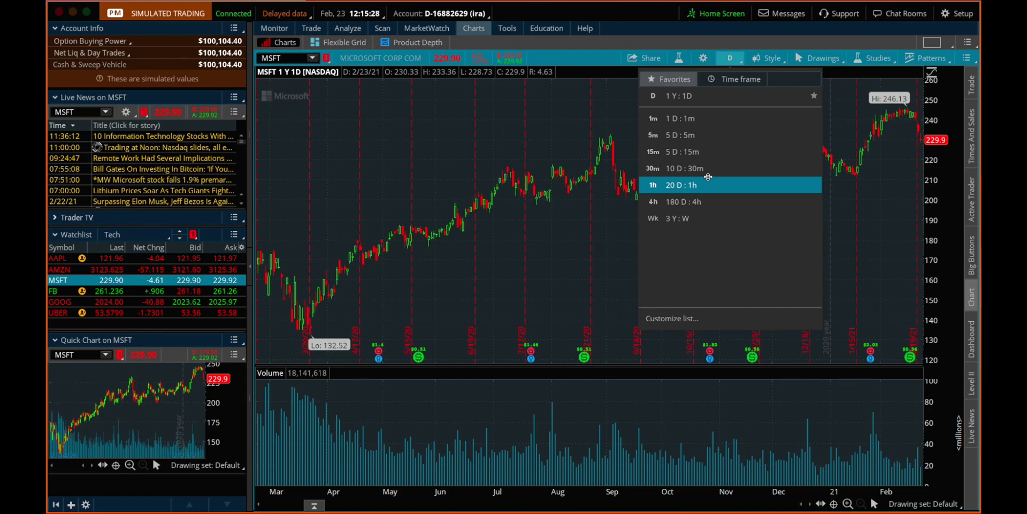
Try 3 Y : W and 5 D : 15m time frames, return to 1 Y : 1D, then zoom in and out.
click(683, 219)
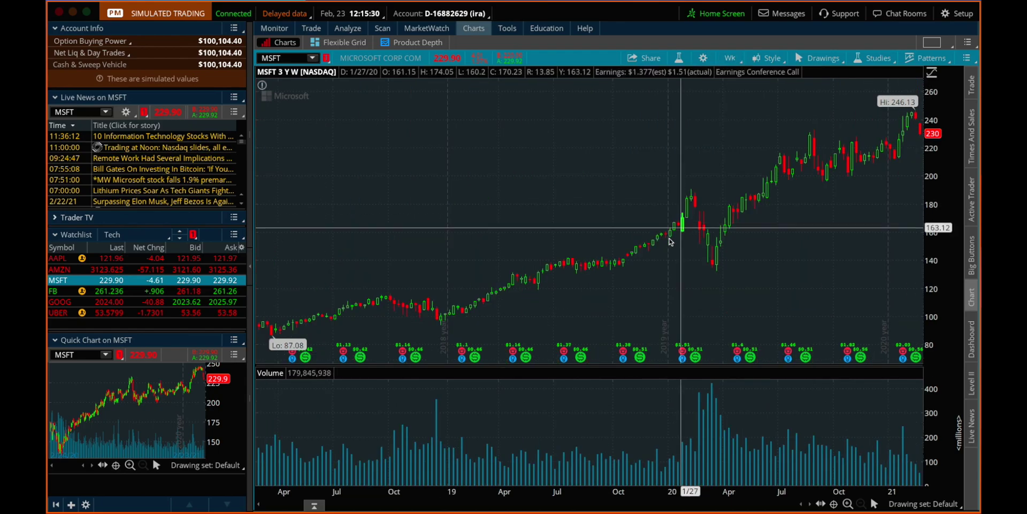
click(728, 57)
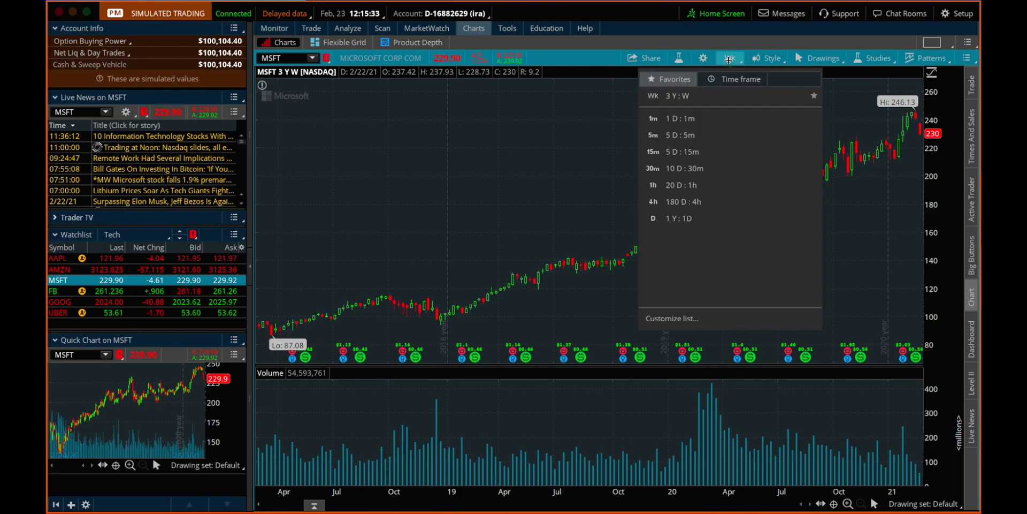
click(706, 156)
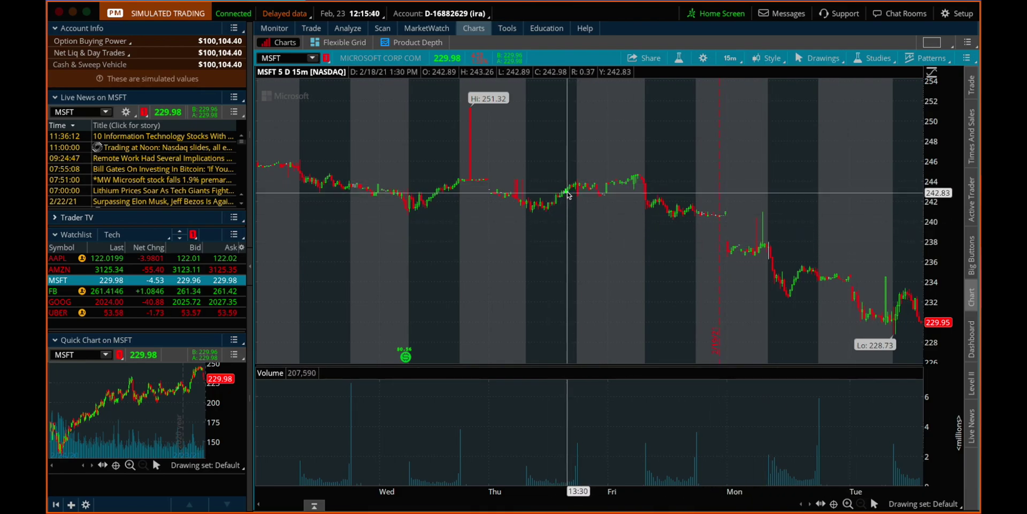
click(730, 58)
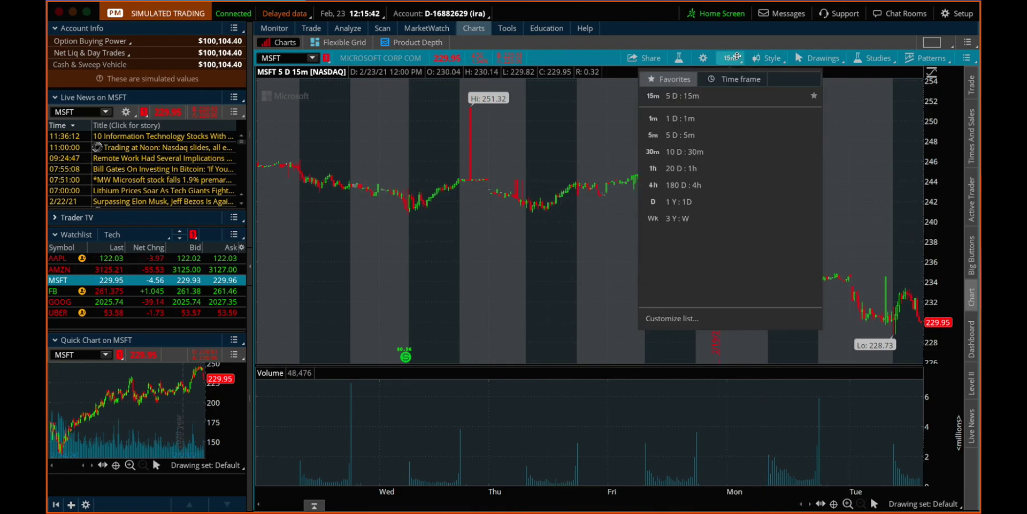
click(697, 202)
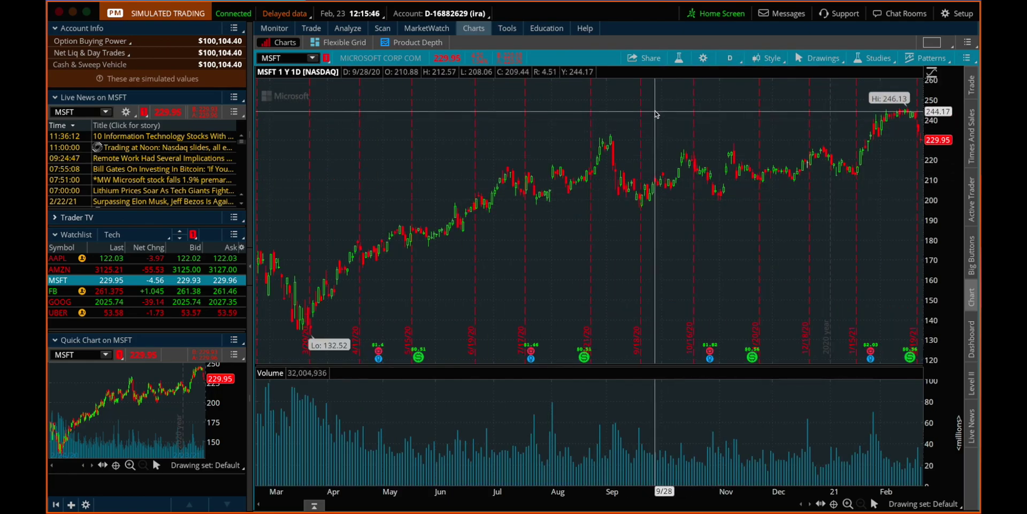
drag(656, 114, 798, 140)
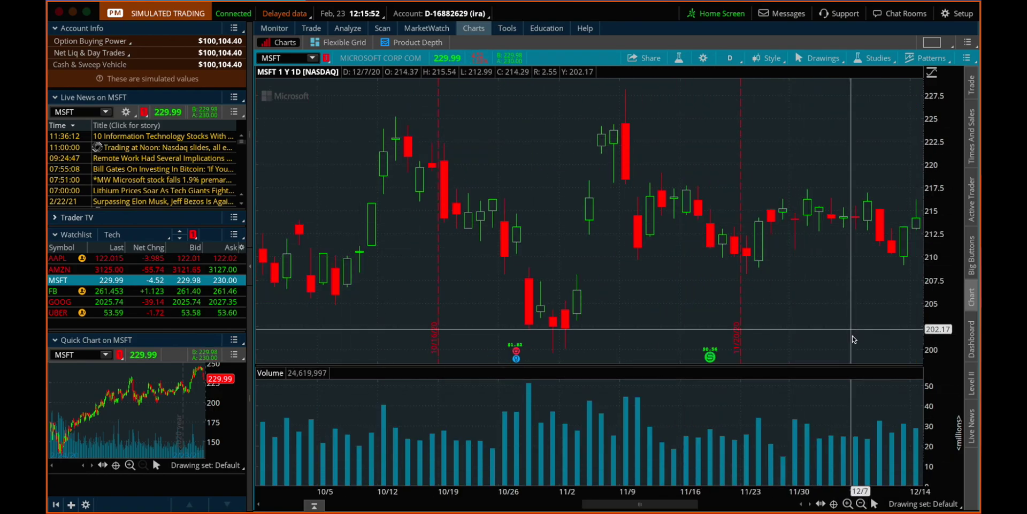
click(859, 503)
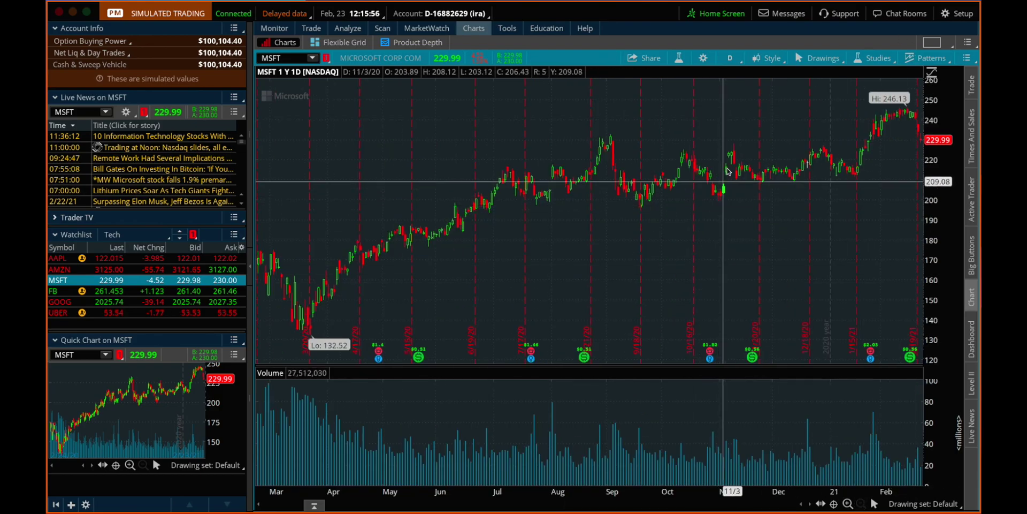
click(774, 59)
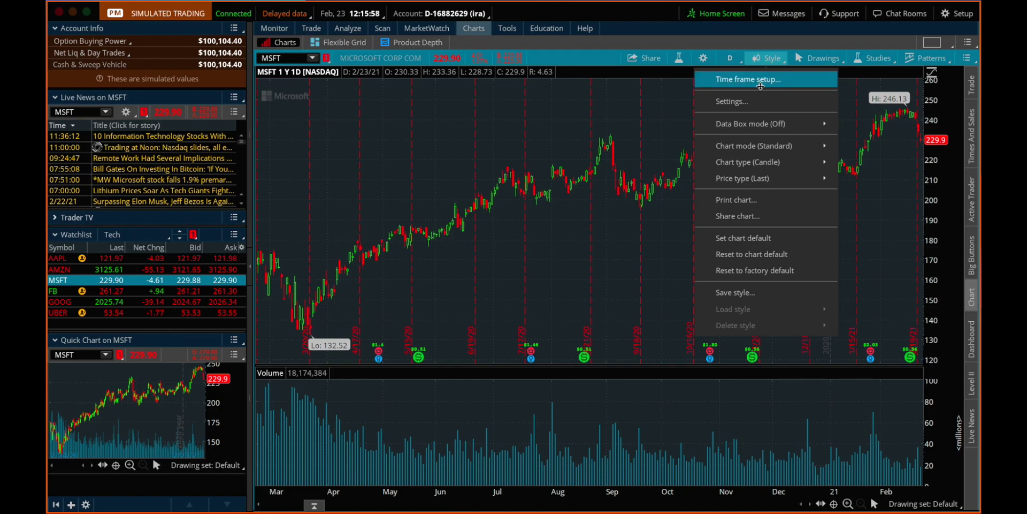
mouse_move(770, 179)
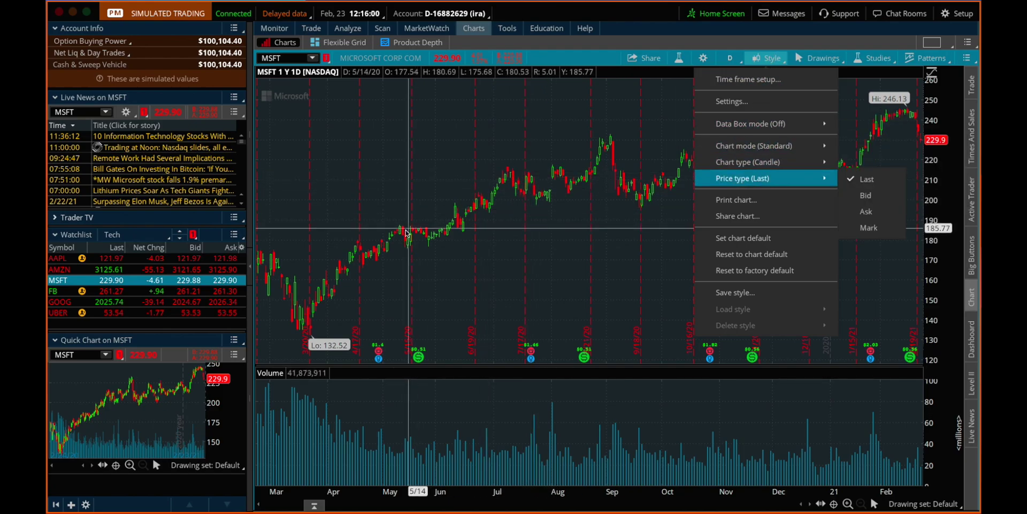
mouse_move(754, 148)
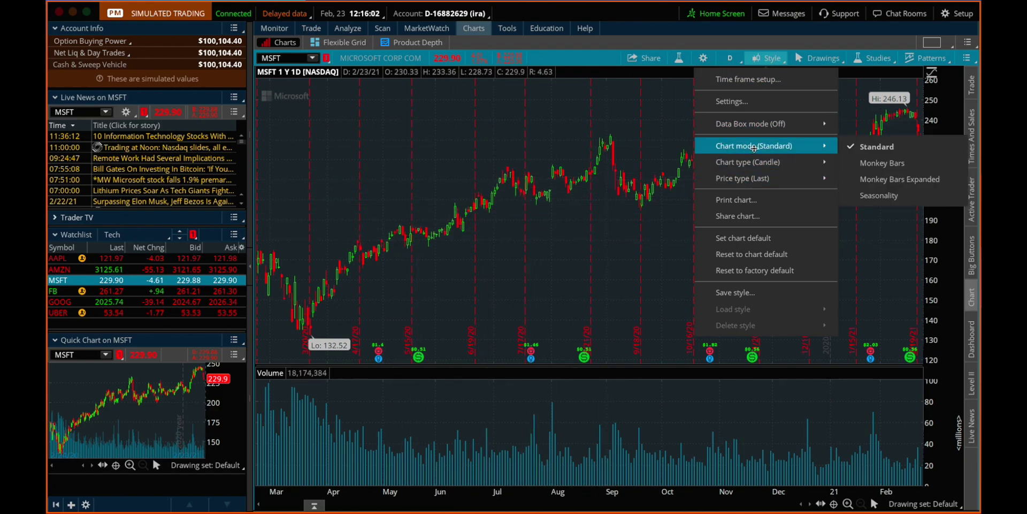
click(770, 58)
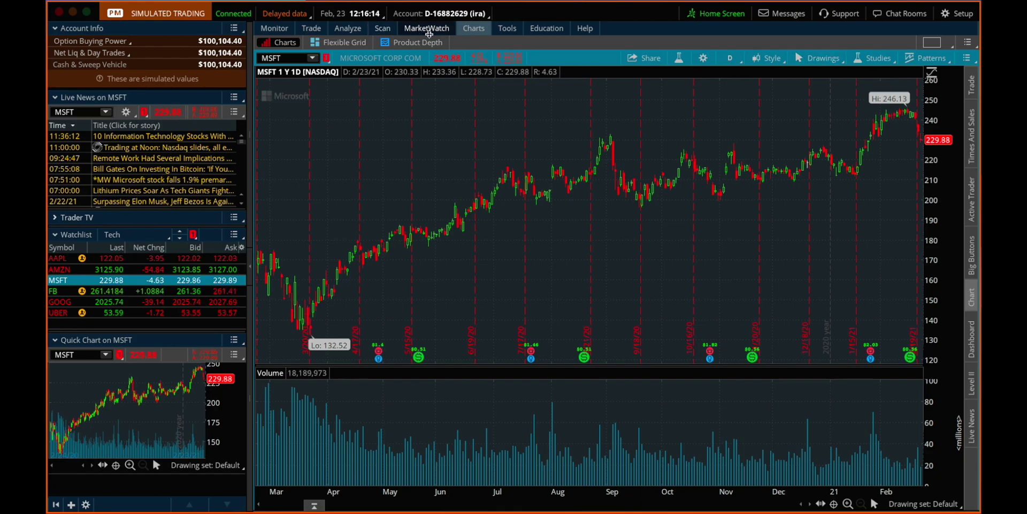
Open the MarketWatch Visualize heat map and select Indices > S&P 500.
mouse_move(430, 29)
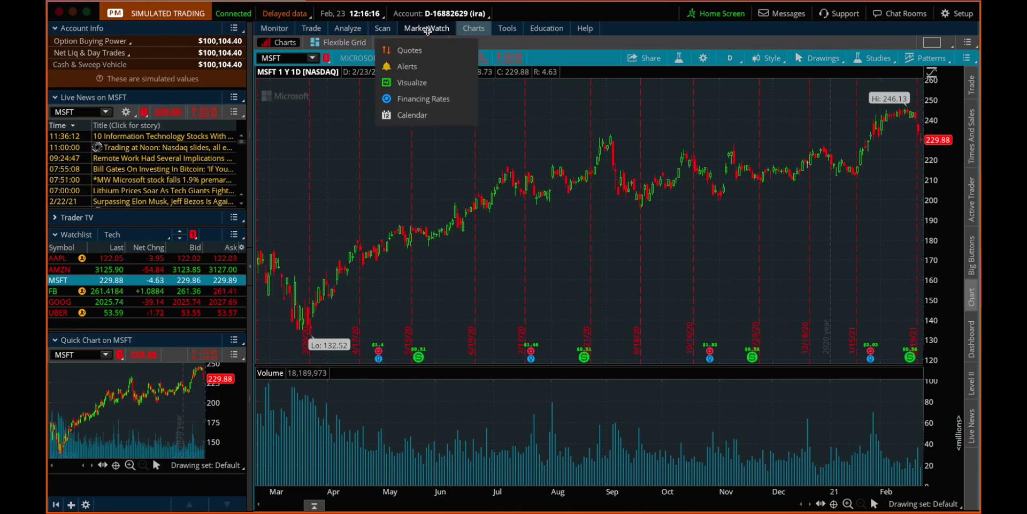
click(412, 82)
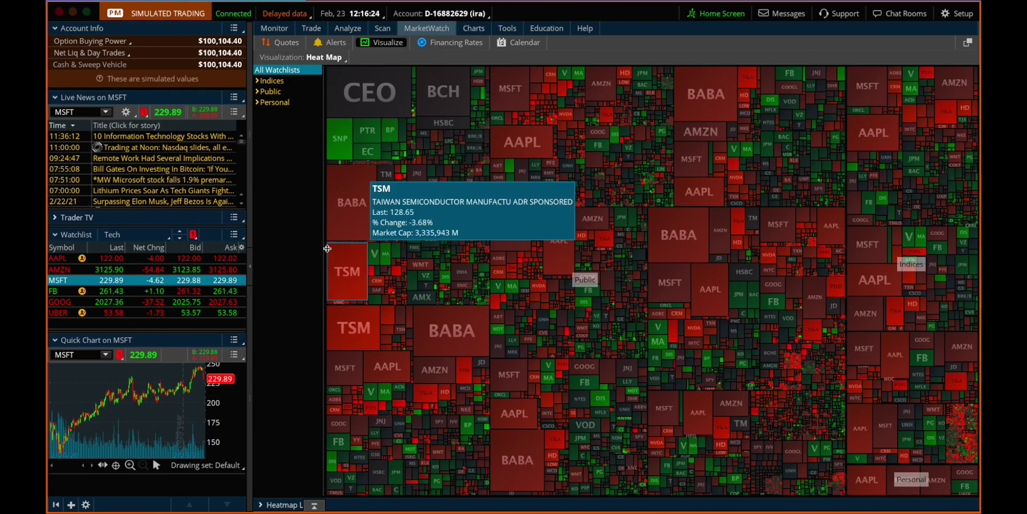
click(261, 81)
click(257, 82)
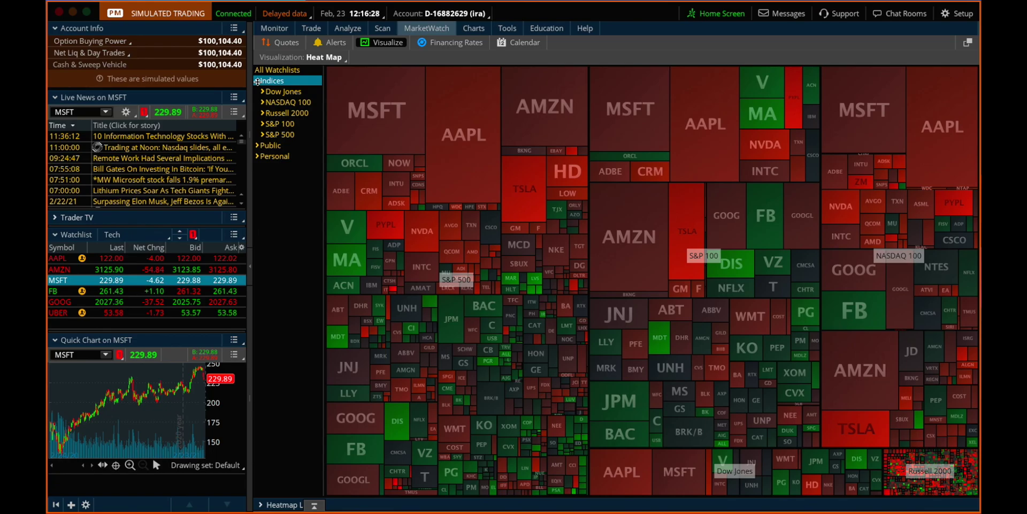
click(289, 135)
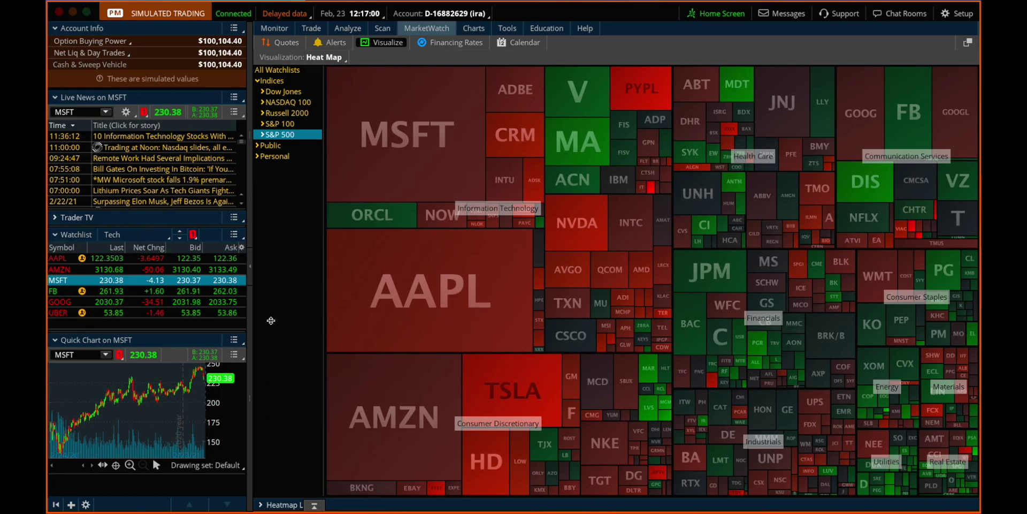
mouse_move(411, 308)
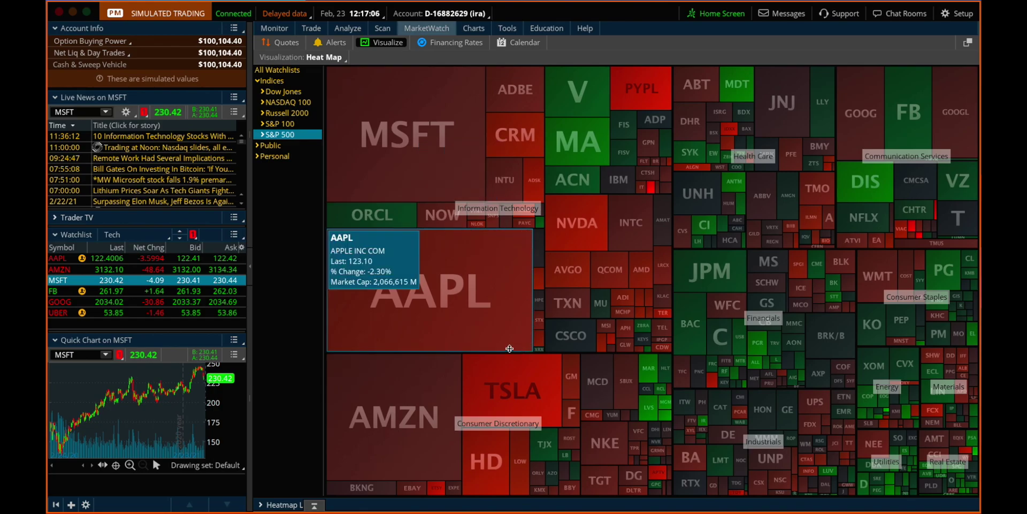
mouse_move(570, 335)
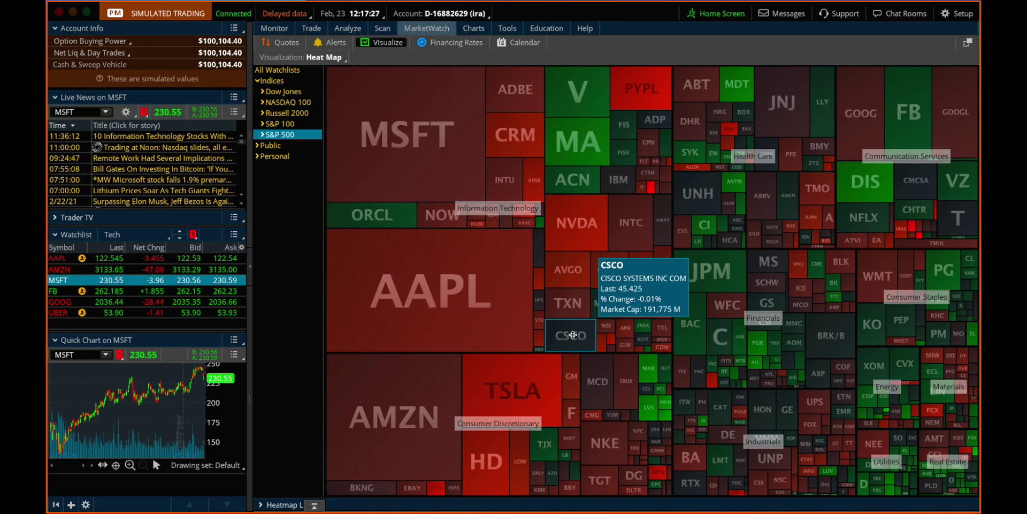
mouse_move(487, 311)
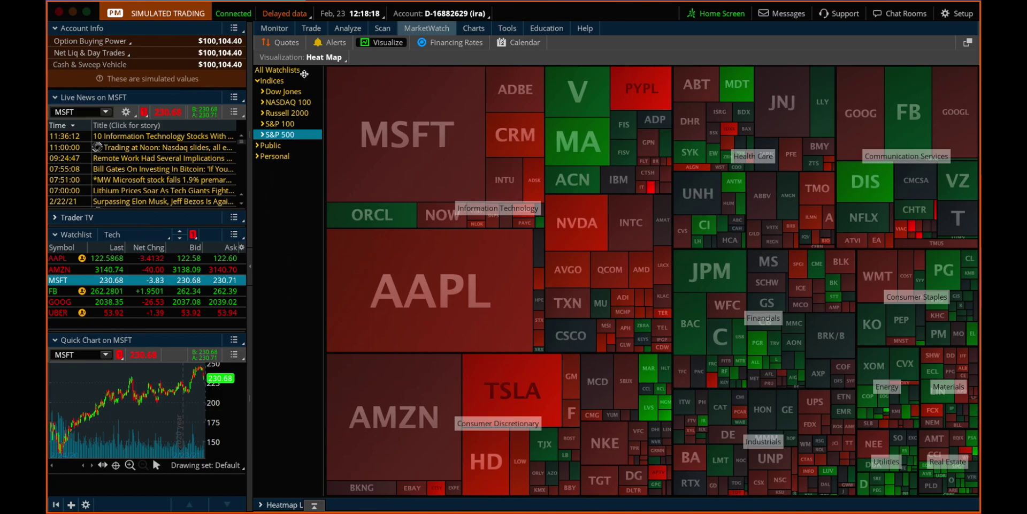
Show the Personal > Tech watchlist as the heat map, then collapse the Personal group.
click(259, 156)
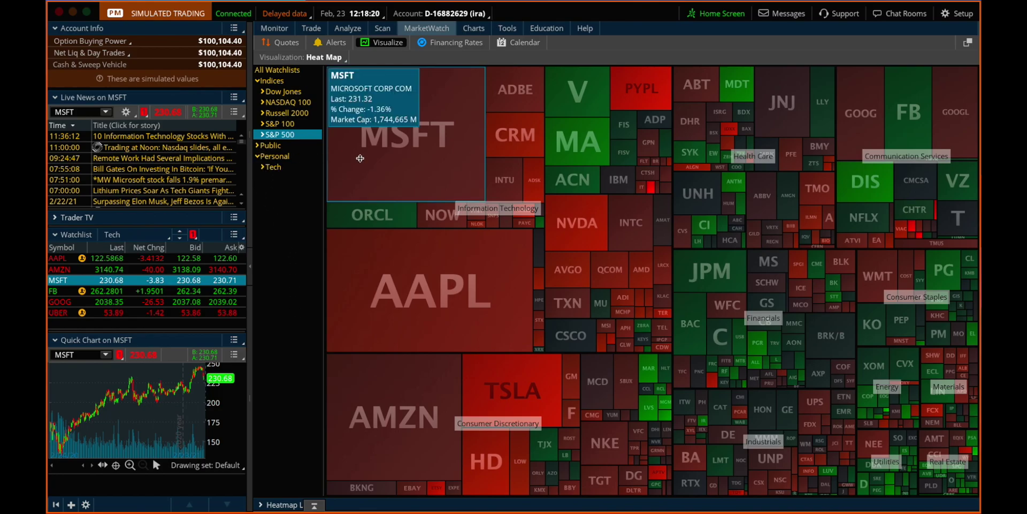
click(272, 167)
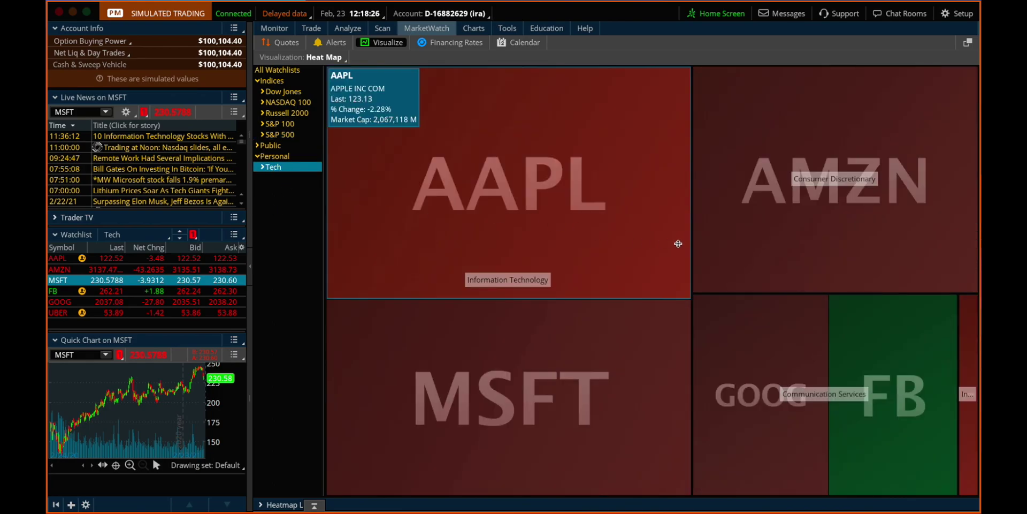
mouse_move(876, 356)
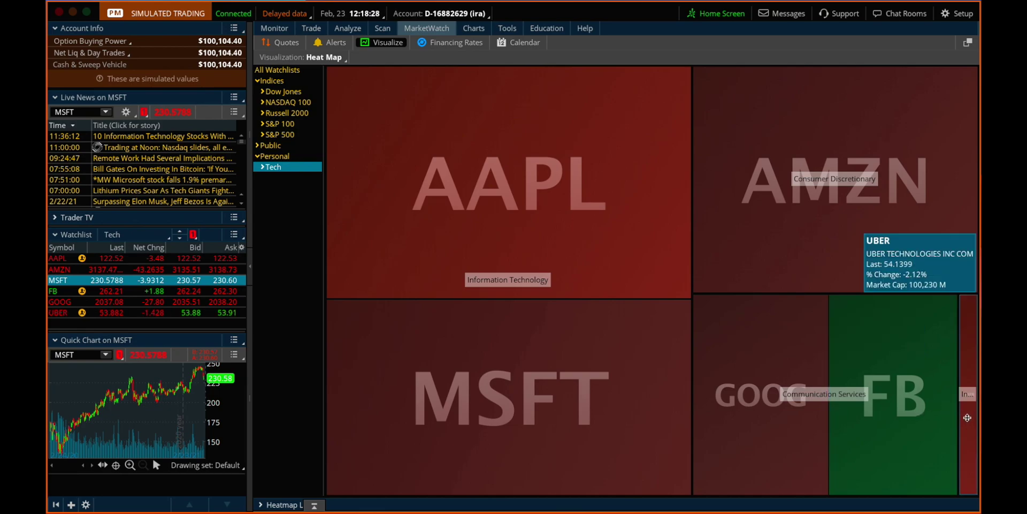
mouse_move(514, 349)
mouse_move(860, 413)
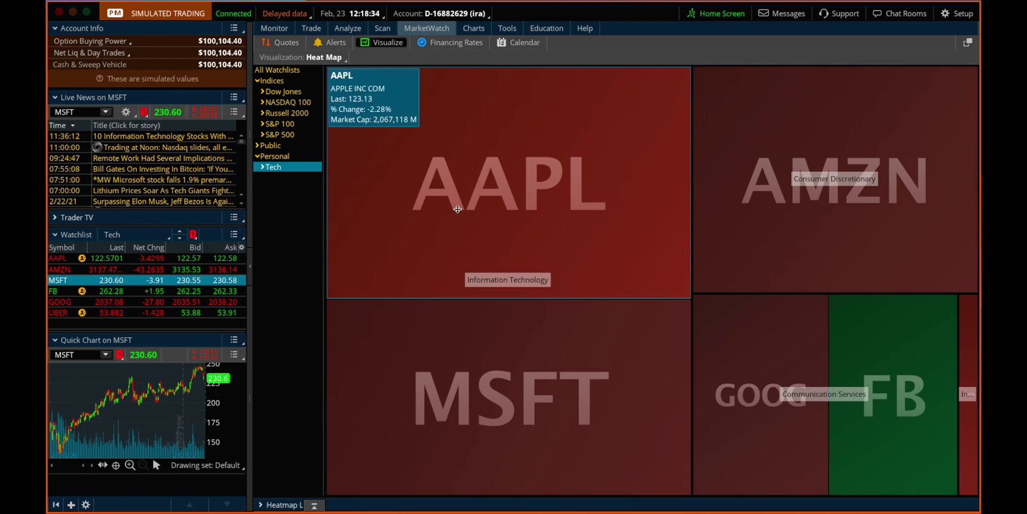
click(258, 156)
mouse_move(585, 285)
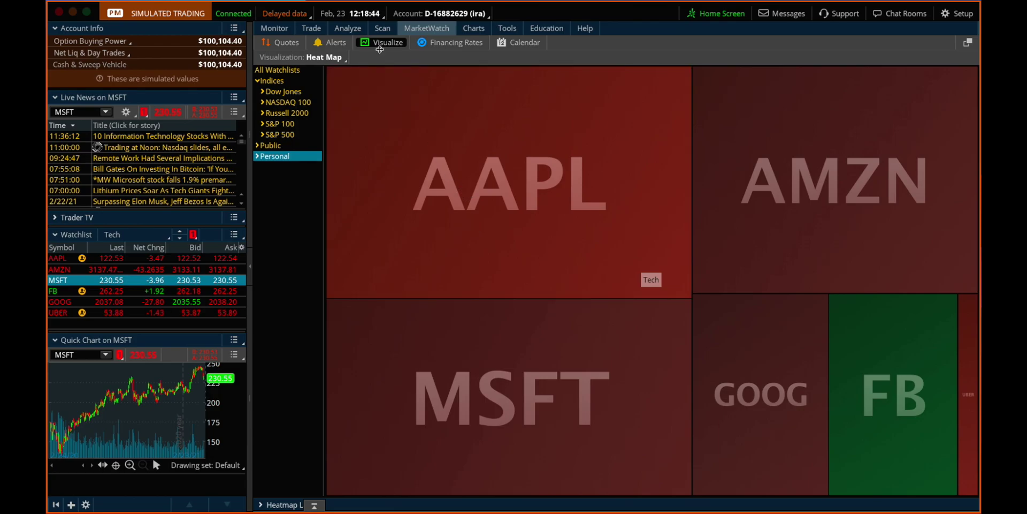
Open Analyze > Fundamentals and switch it from MSFT to FB.
click(348, 29)
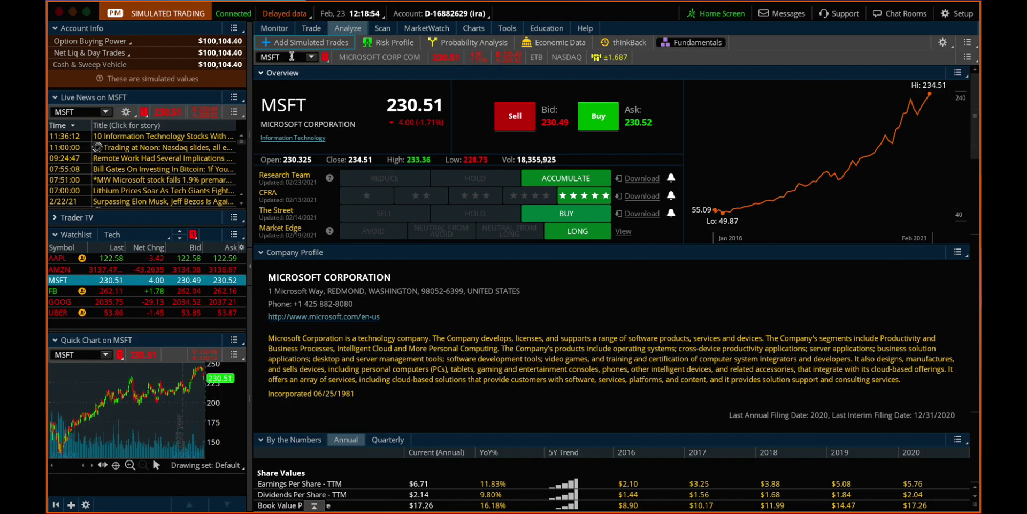
click(326, 57)
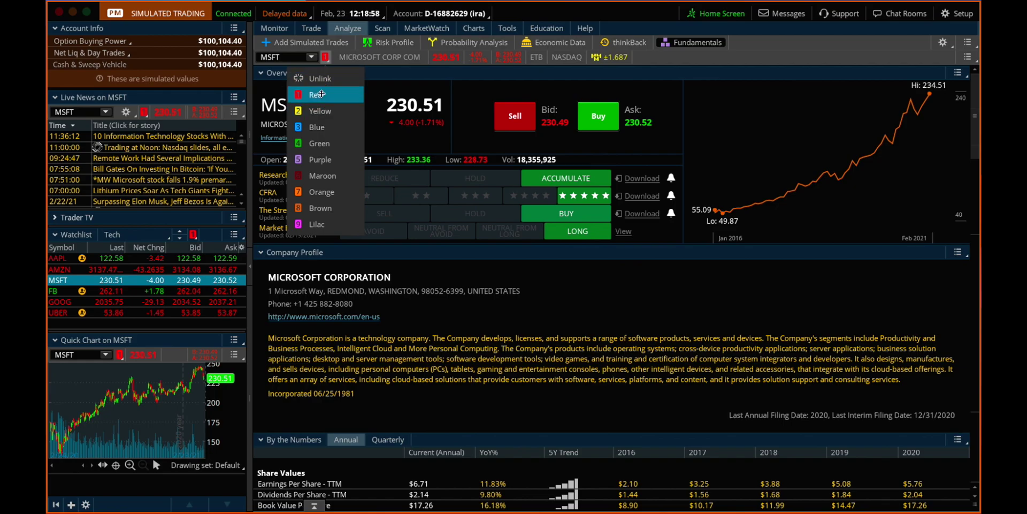
click(325, 59)
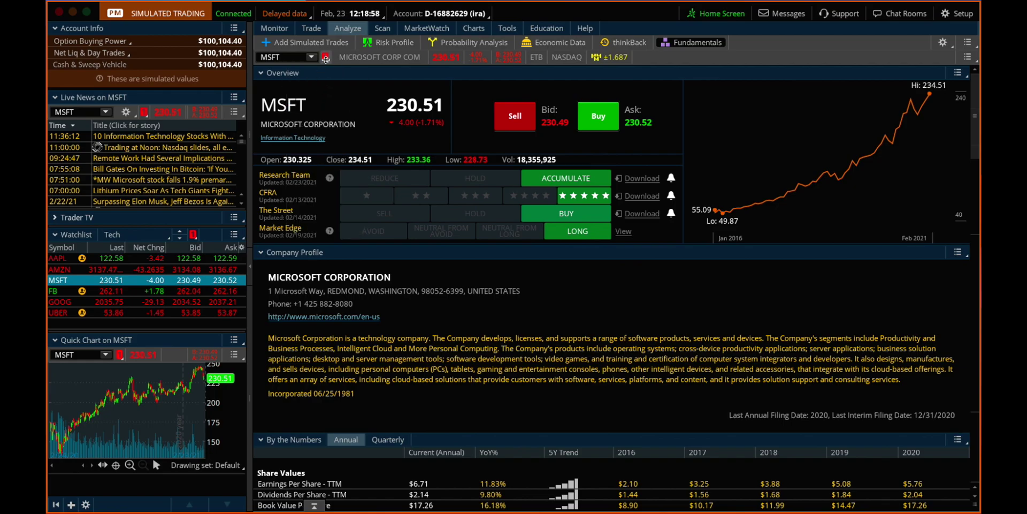
click(107, 291)
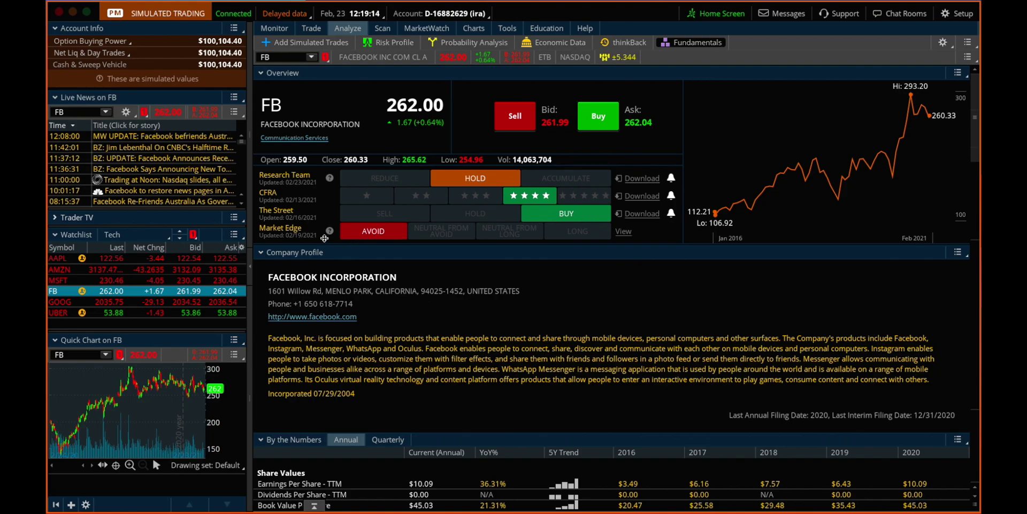
Review FB's By the Numbers, Valuation and Growth Rates tables, then go to the Trade page.
scroll(460, 223, down, 5)
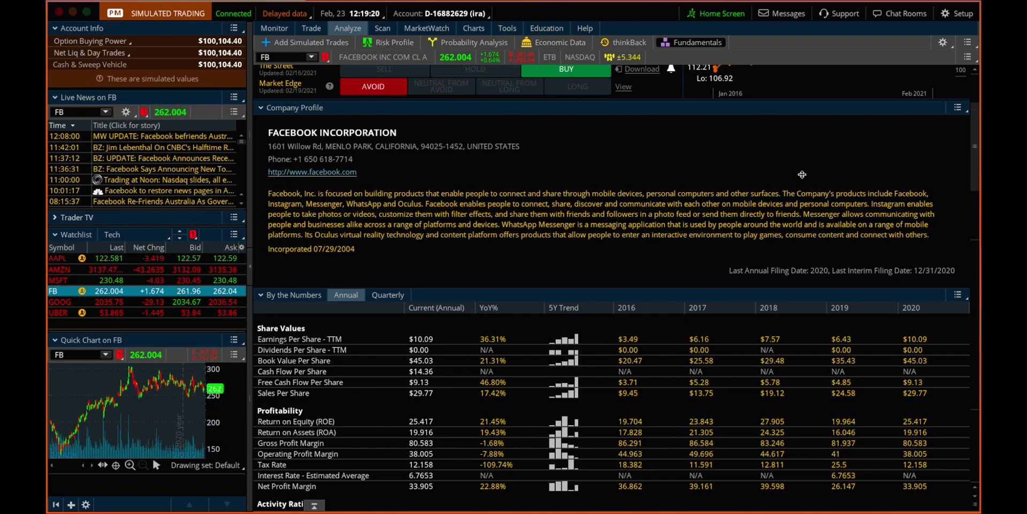
scroll(557, 200, down, 3)
scroll(557, 200, down, 4)
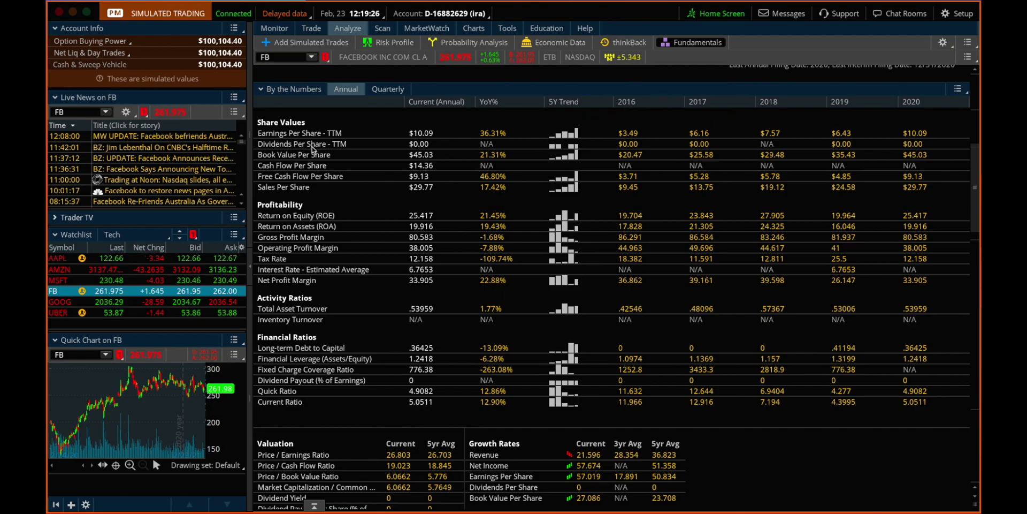
scroll(340, 194, down, 3)
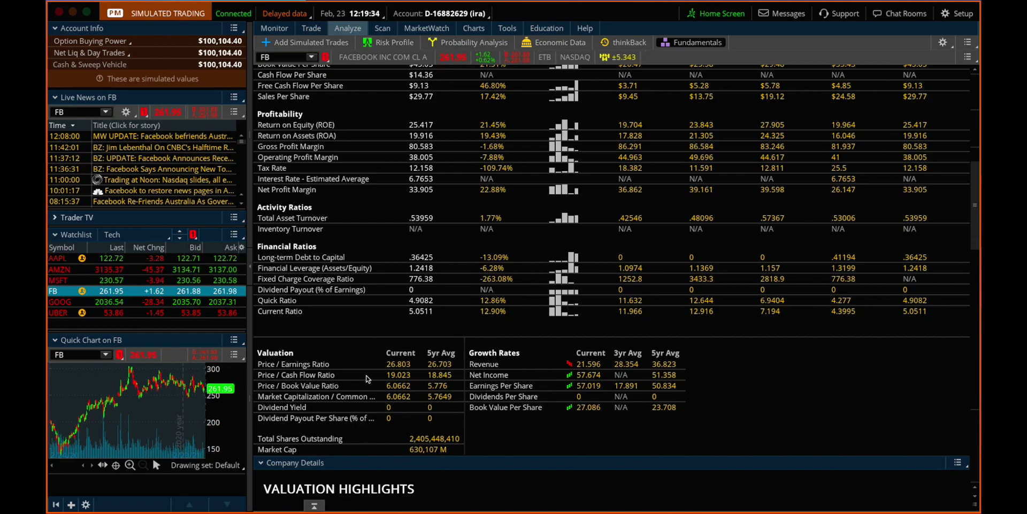
scroll(387, 318, up, 3)
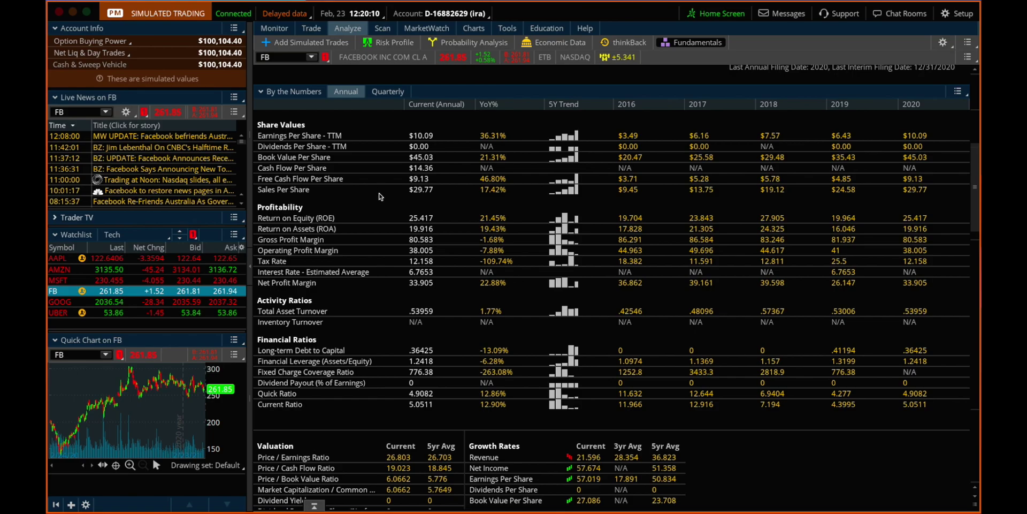
click(310, 28)
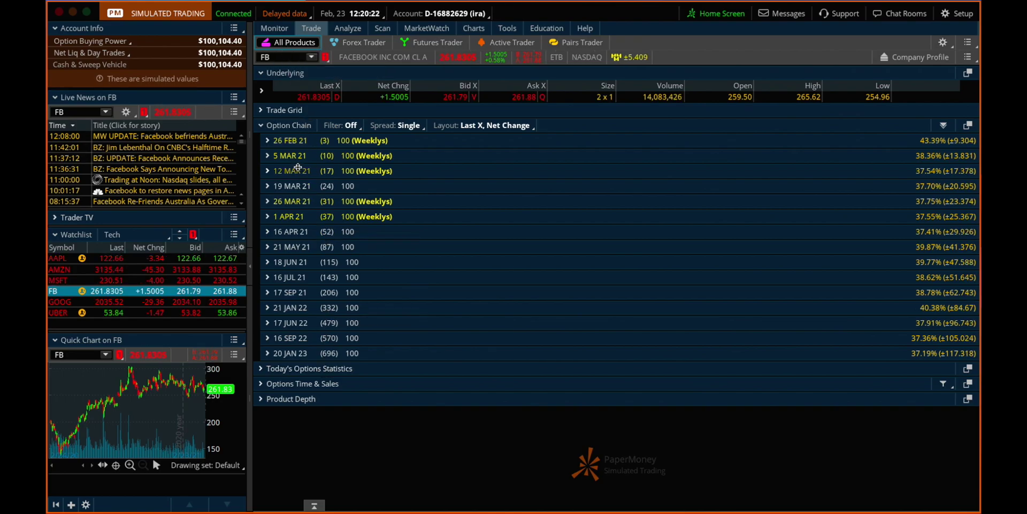
click(360, 42)
click(426, 45)
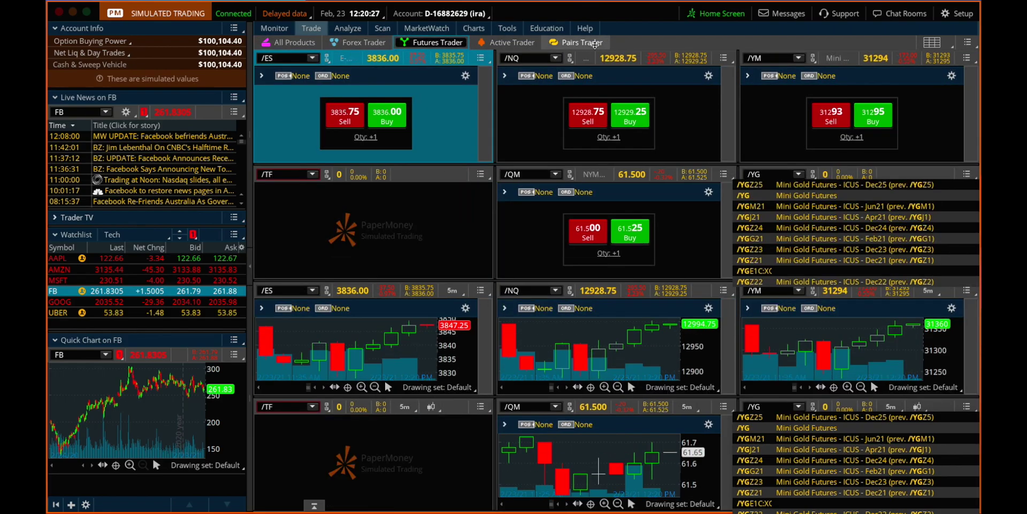
click(296, 43)
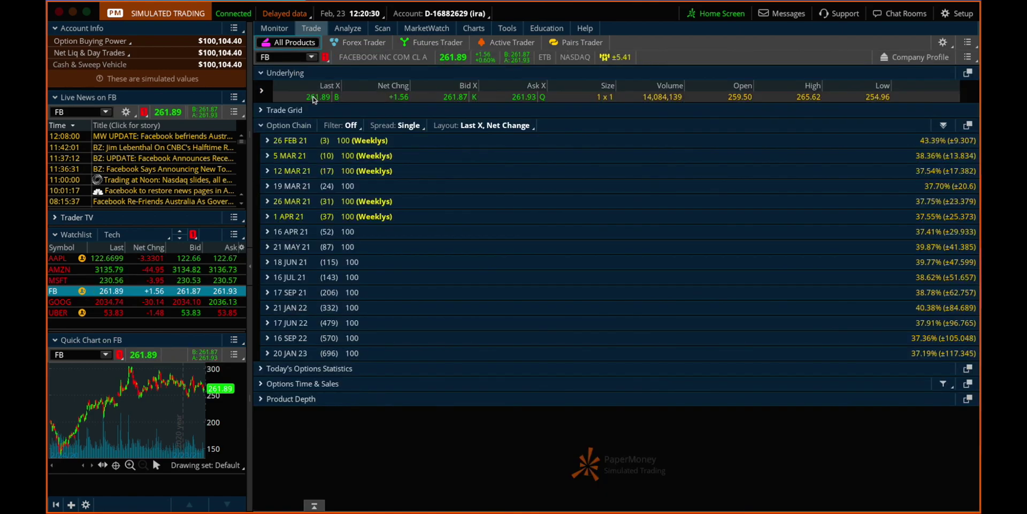
right_click(387, 101)
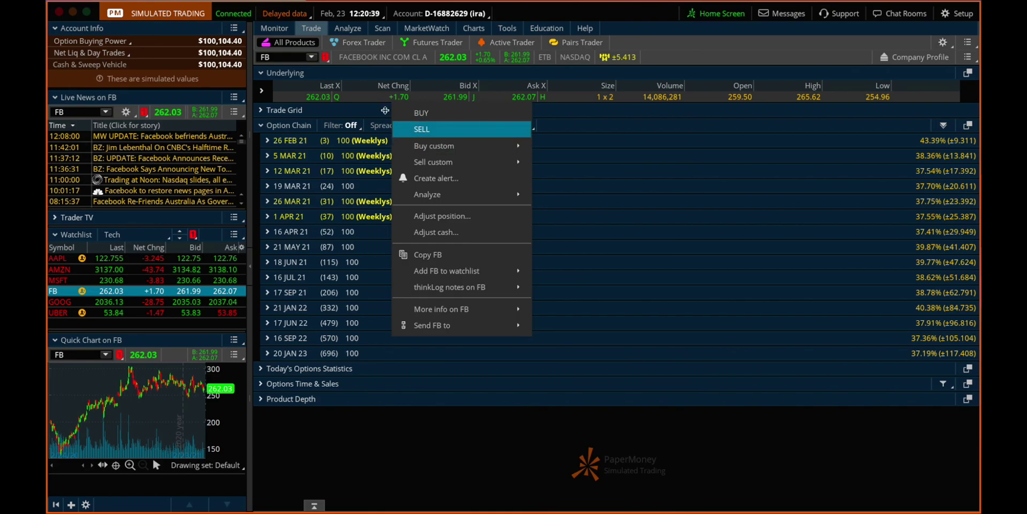
click(364, 75)
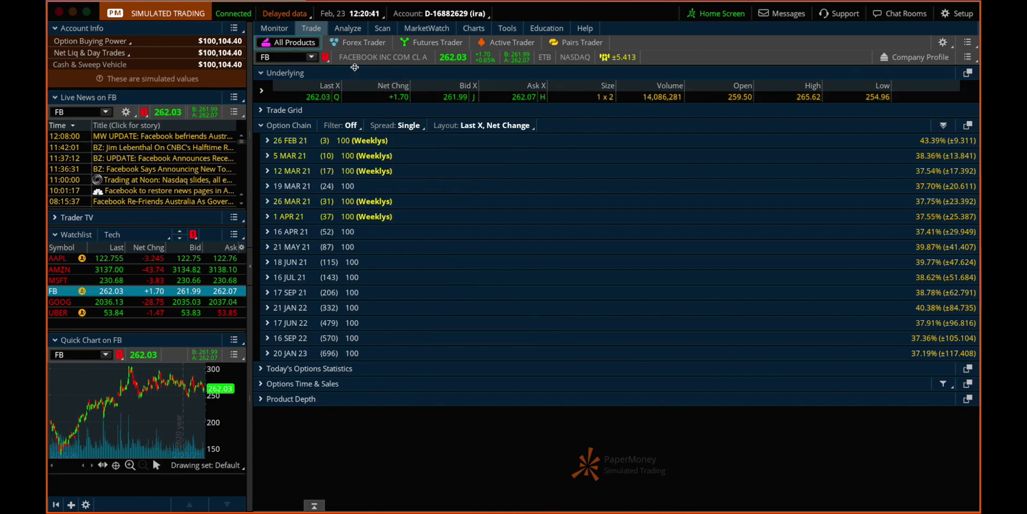
Switch to the Monitor tab's Activity and Positions view.
click(274, 28)
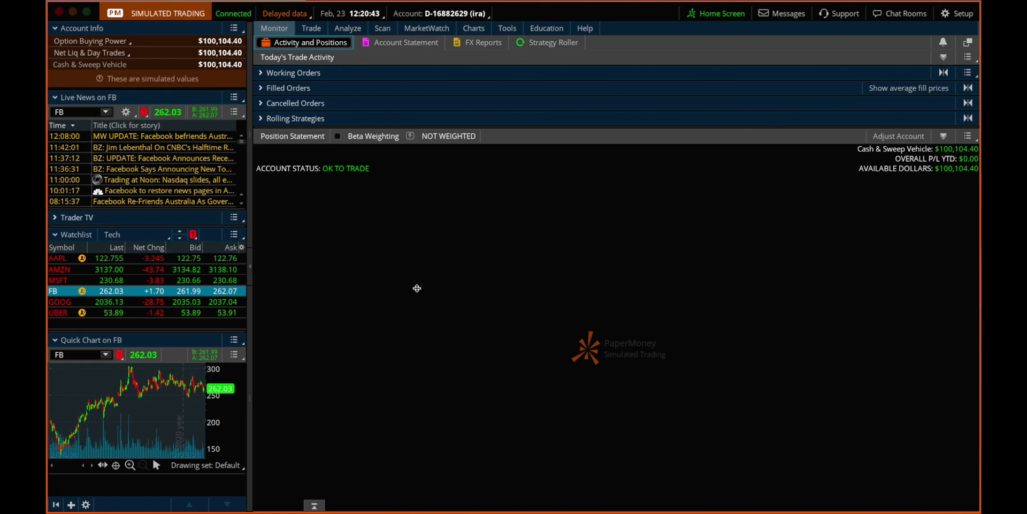